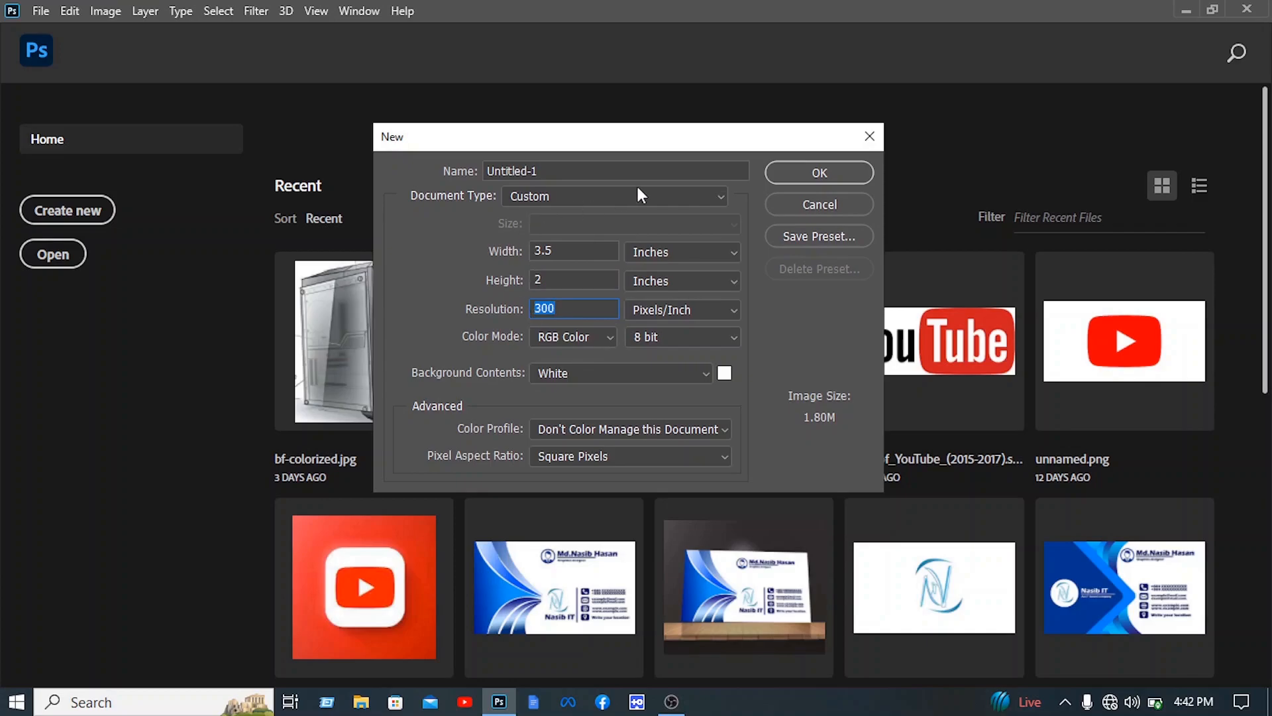
Create the 3.5 × 2 inch, 300 pixels/inch RGB document and set the Pen tool to Shape mode.
click(810, 180)
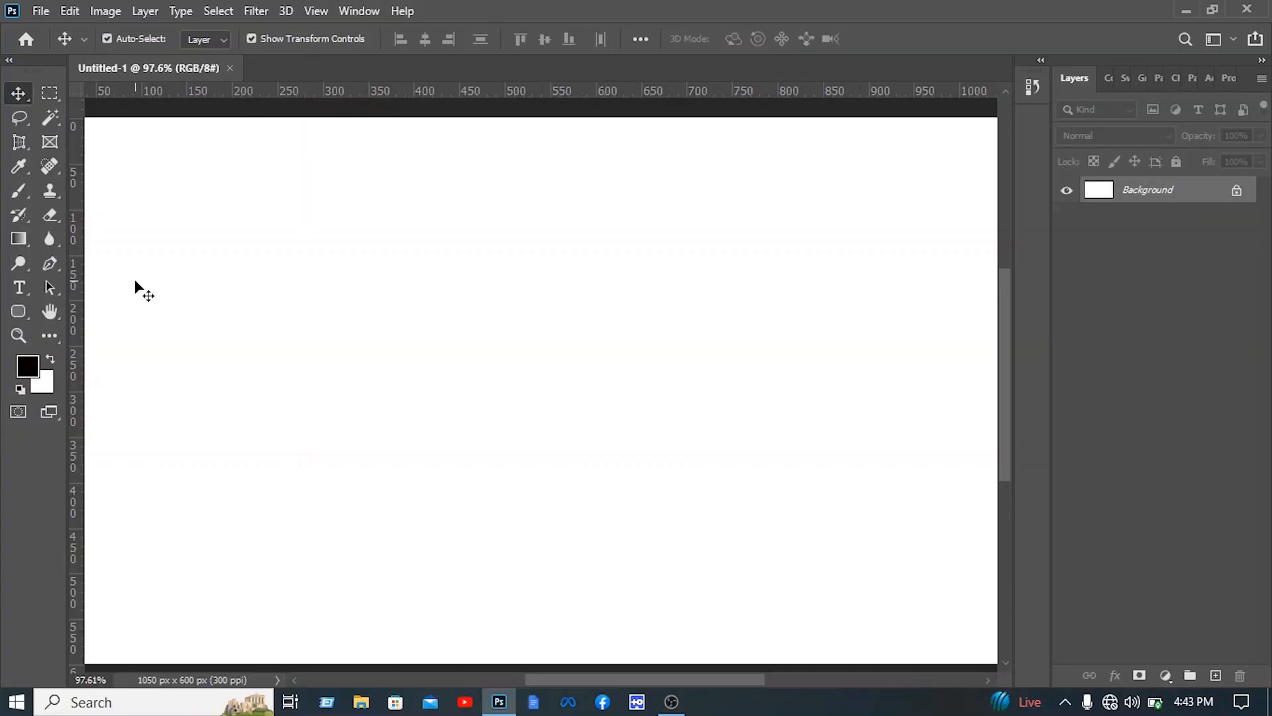
click(47, 265)
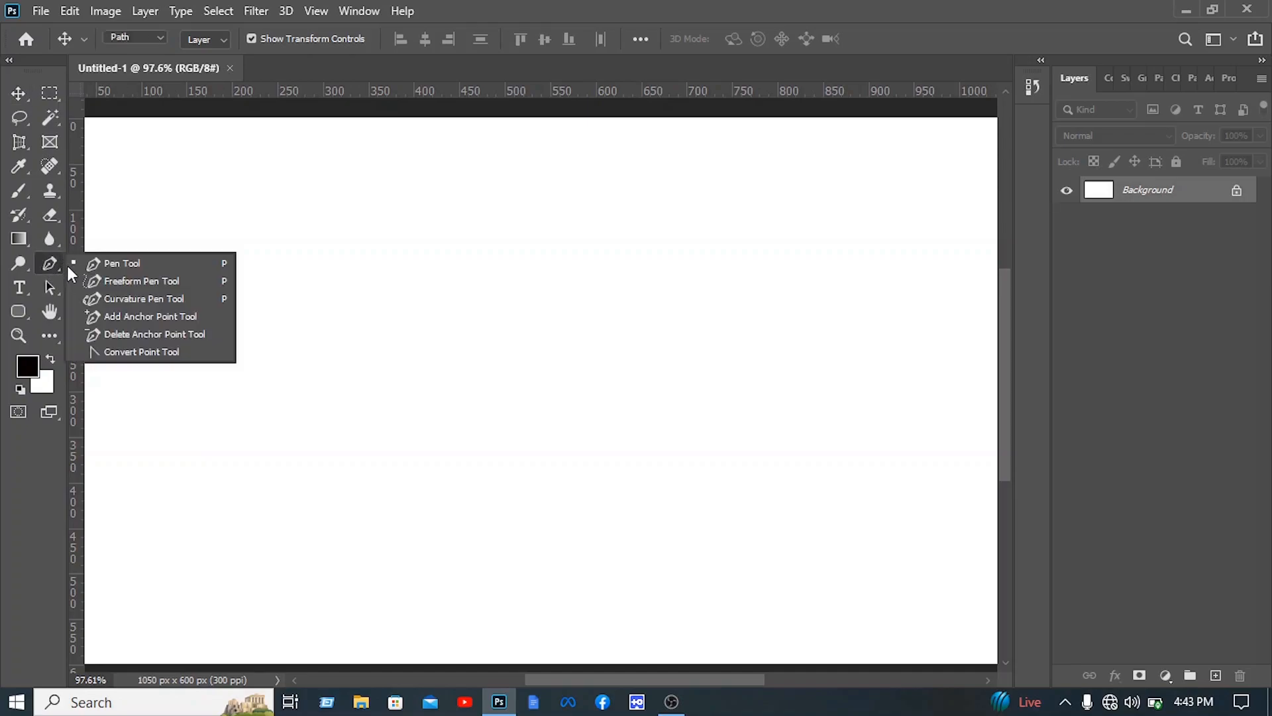
click(132, 39)
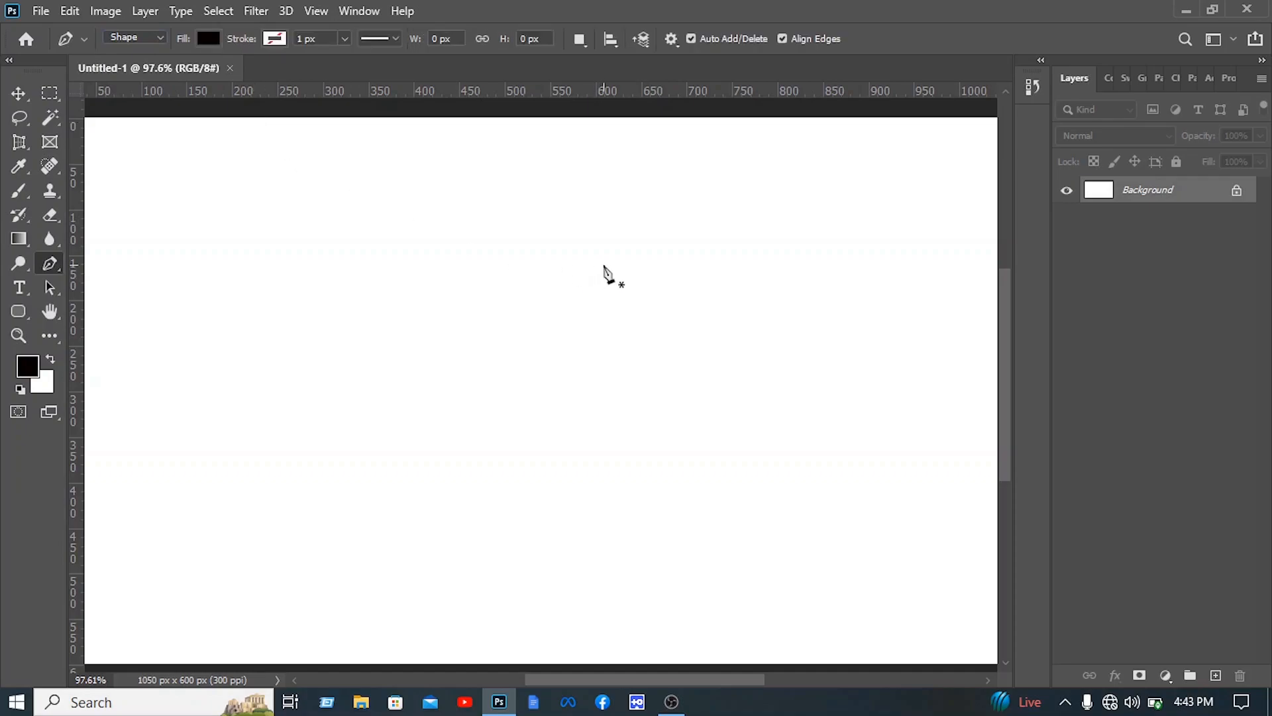
Draw a closed, black S-curved body shape with a pointed head and tail, about 185 × 249 px, near the canvas centre.
click(639, 230)
drag(573, 244, 556, 294)
drag(592, 388, 462, 424)
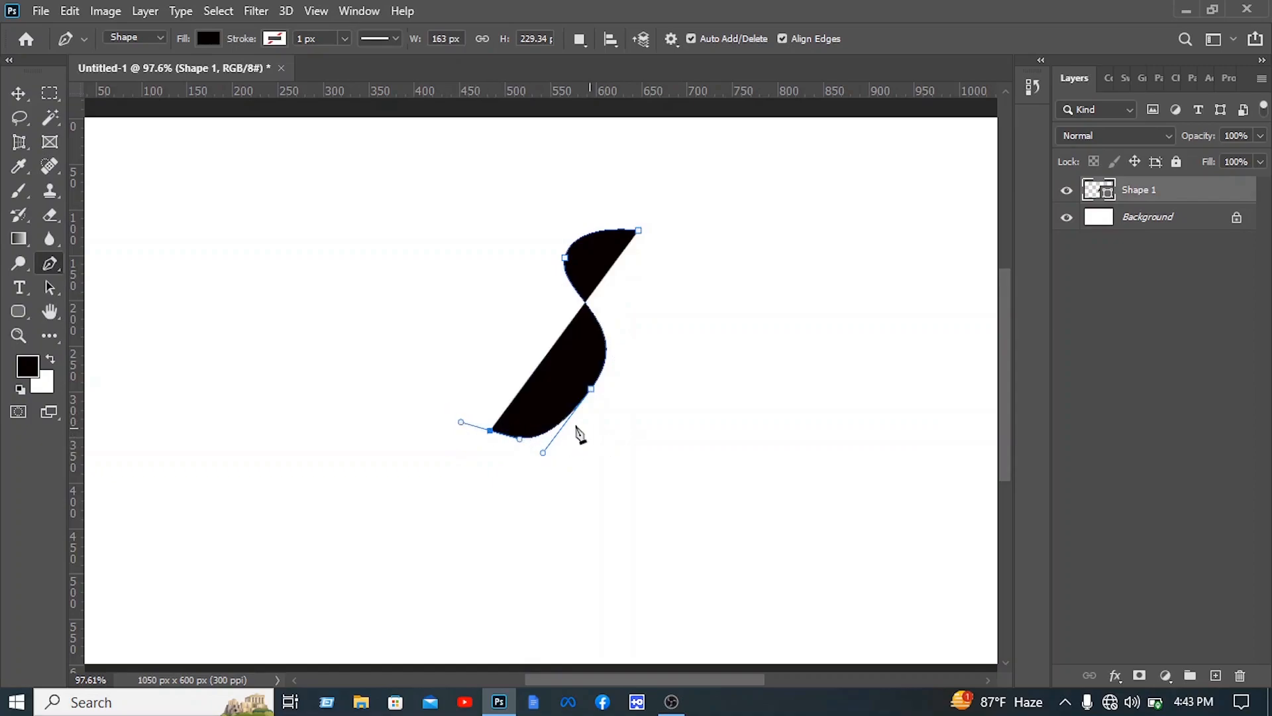
click(493, 432)
drag(631, 411, 719, 320)
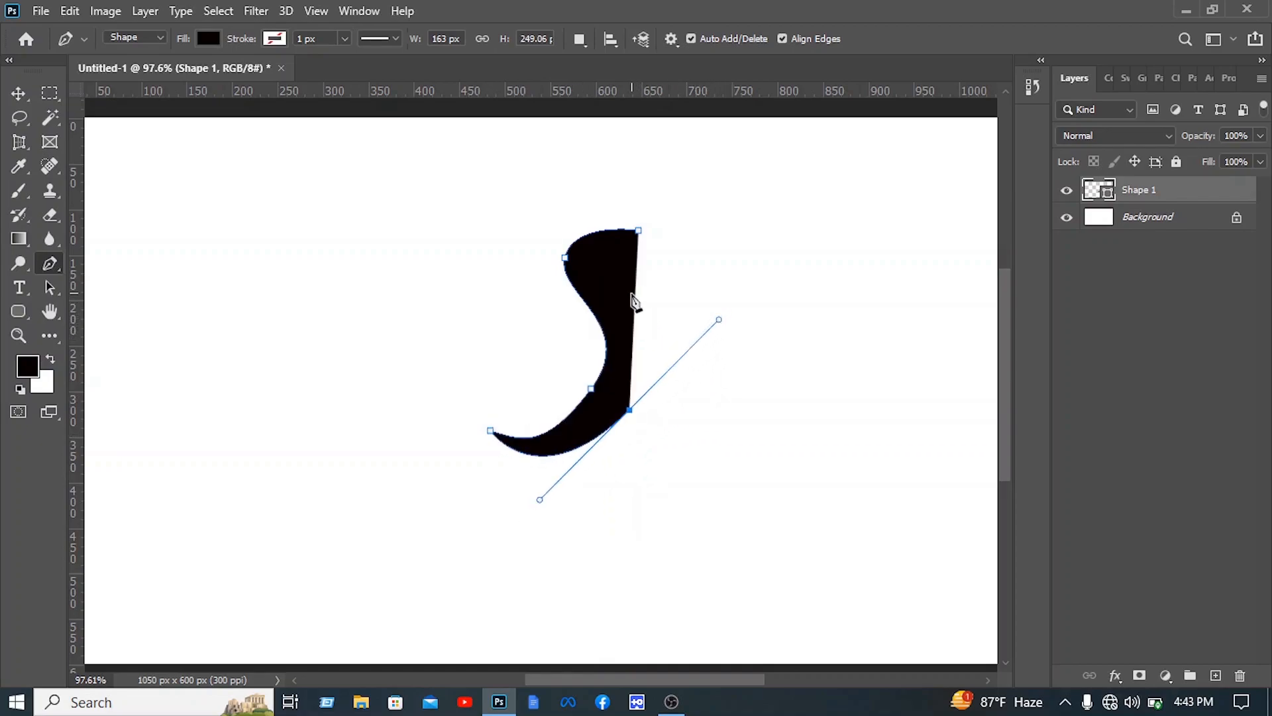
click(630, 412)
drag(647, 319, 679, 200)
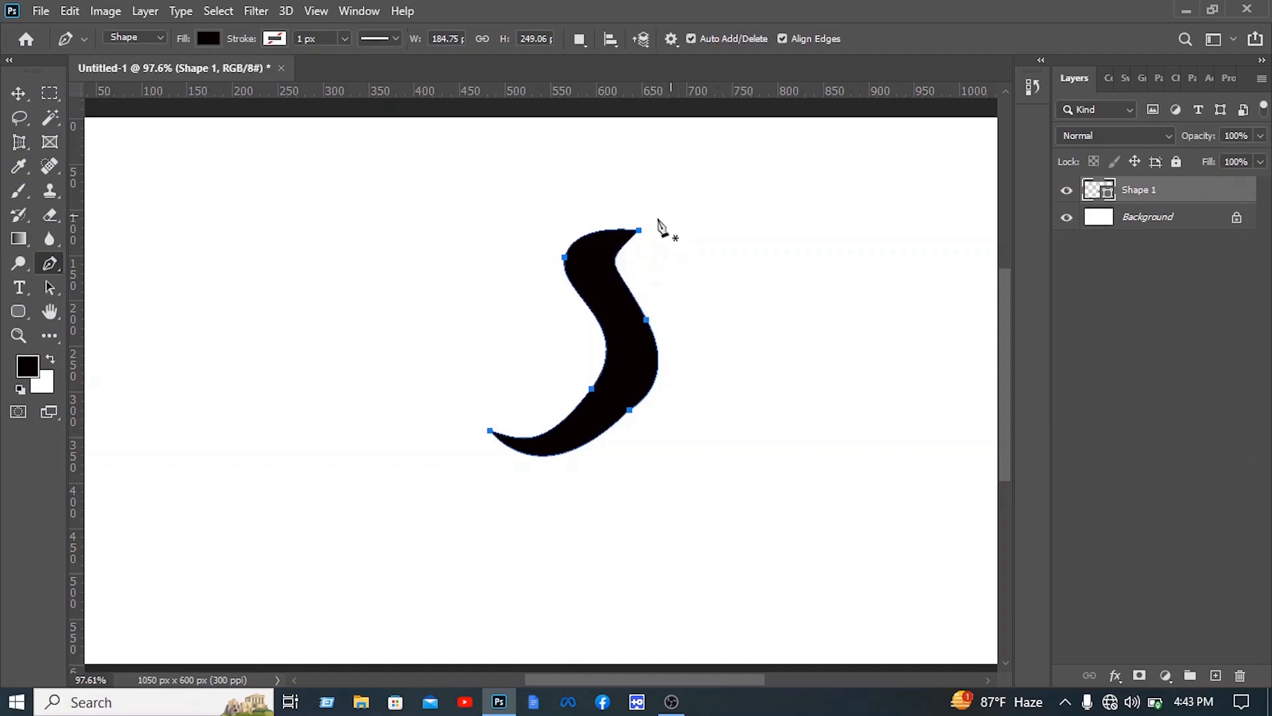
click(8, 95)
click(361, 276)
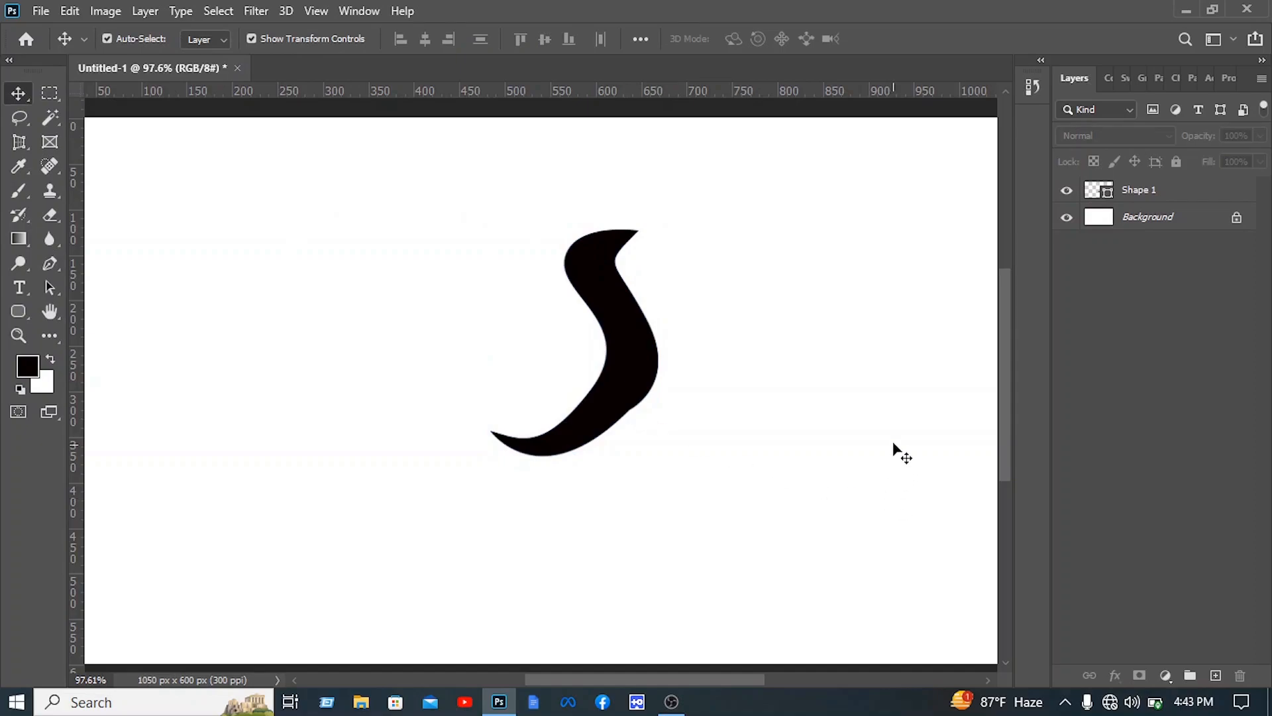
Move the S shape a little to the left and stretch its width to about 144%.
drag(635, 380, 569, 380)
click(715, 372)
click(559, 387)
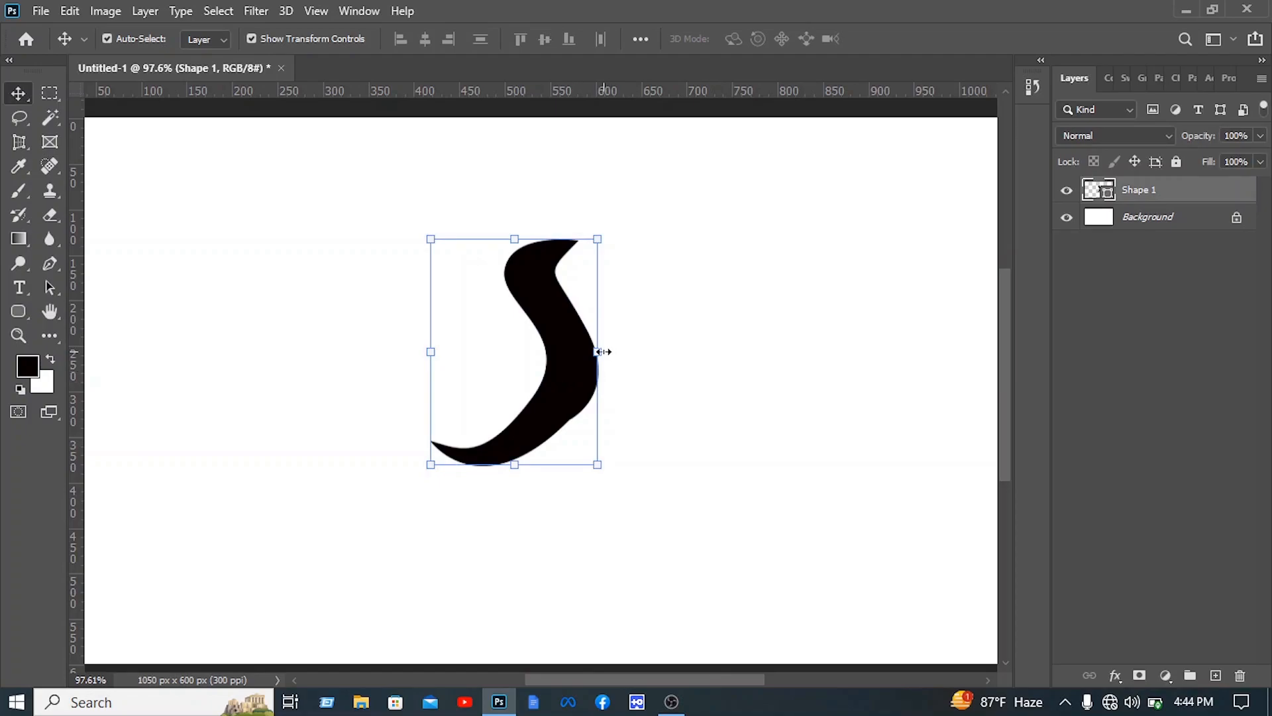
drag(597, 351, 577, 378)
Warp the S shape, raising its tail tip and pulling its lower-right bulge slightly inward.
right_click(574, 371)
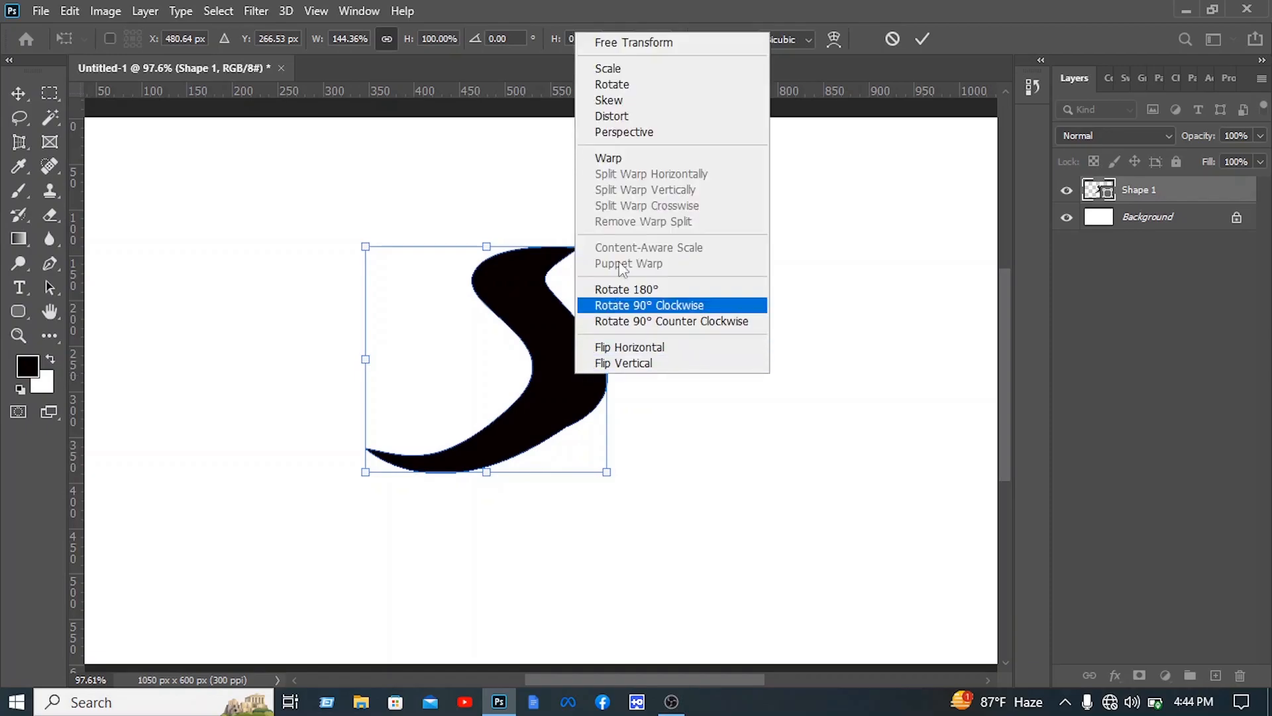
click(633, 158)
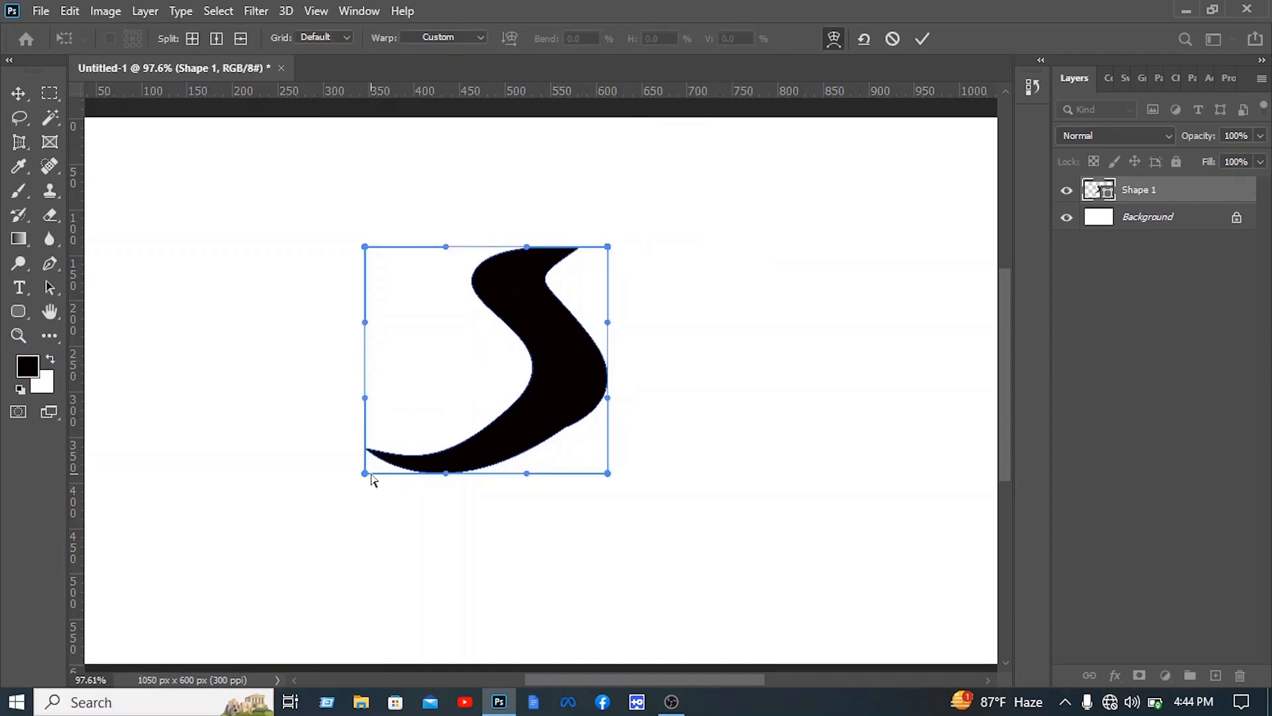
mouse_move(366, 475)
mouse_down()
mouse_move(426, 464)
mouse_move(374, 460)
mouse_up()
drag(574, 435, 545, 432)
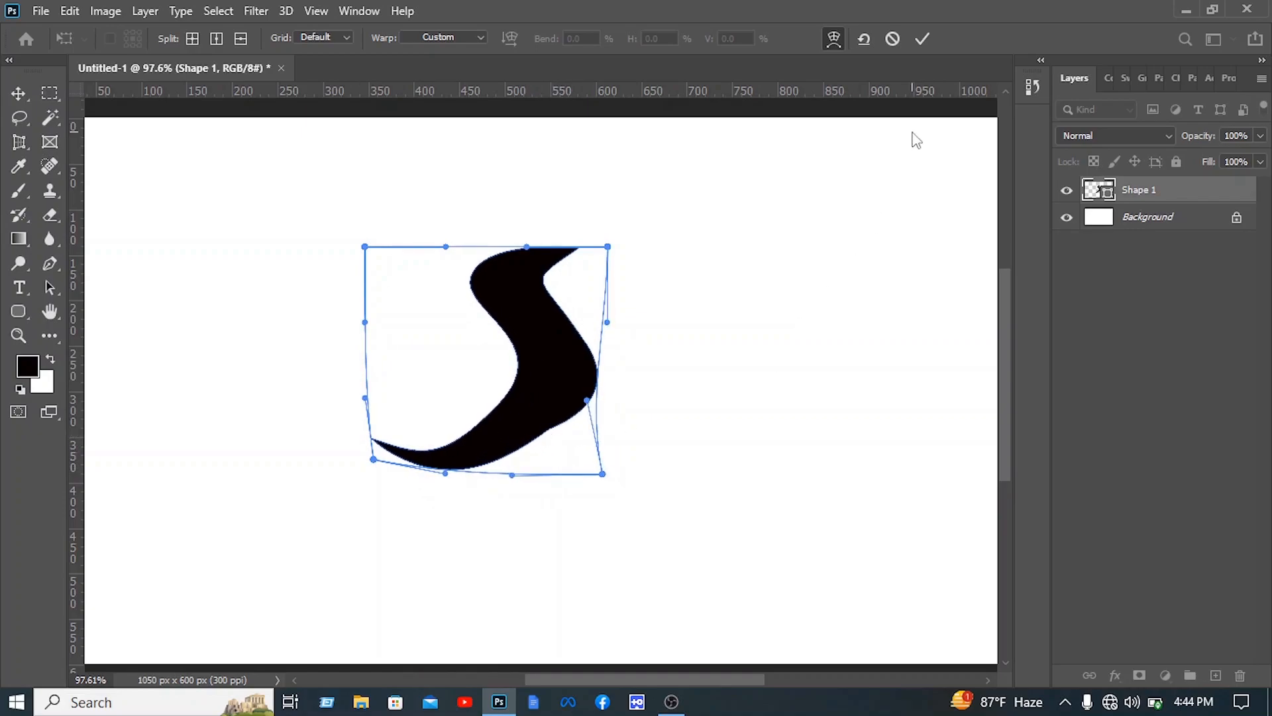
click(922, 38)
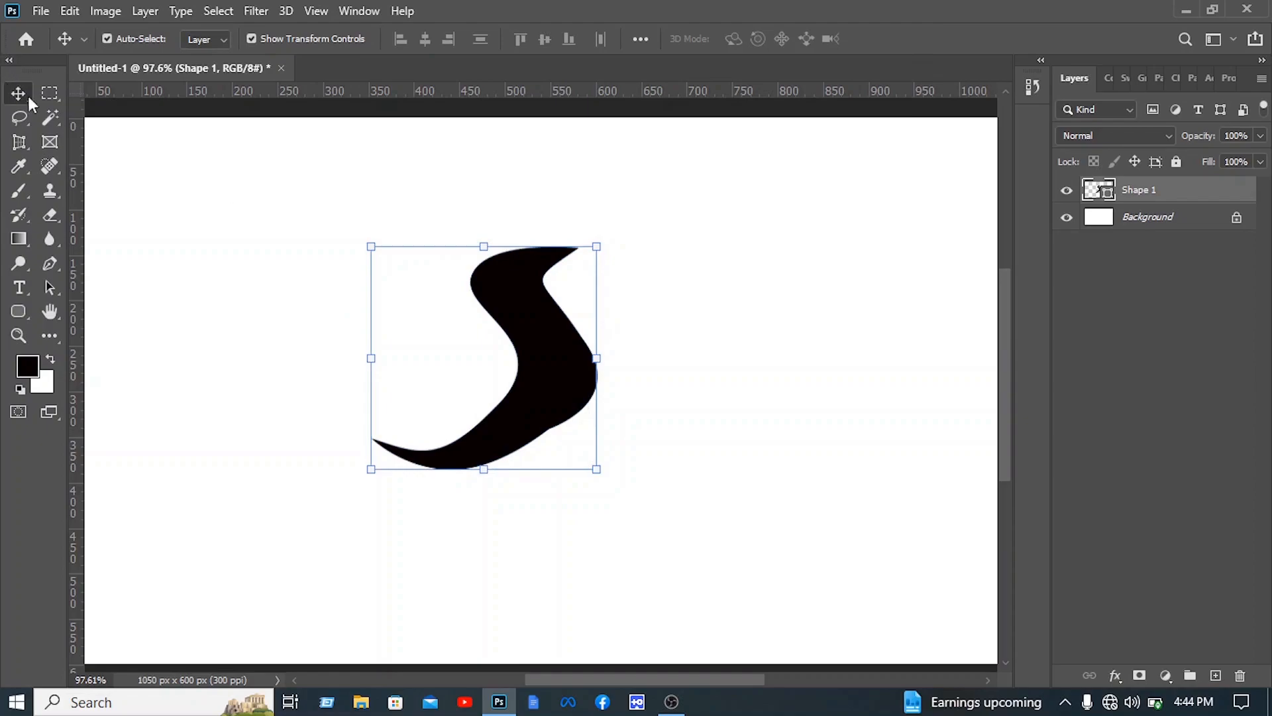
Duplicate the S shape and offset the copy slightly to the right of the original.
drag(547, 392, 594, 389)
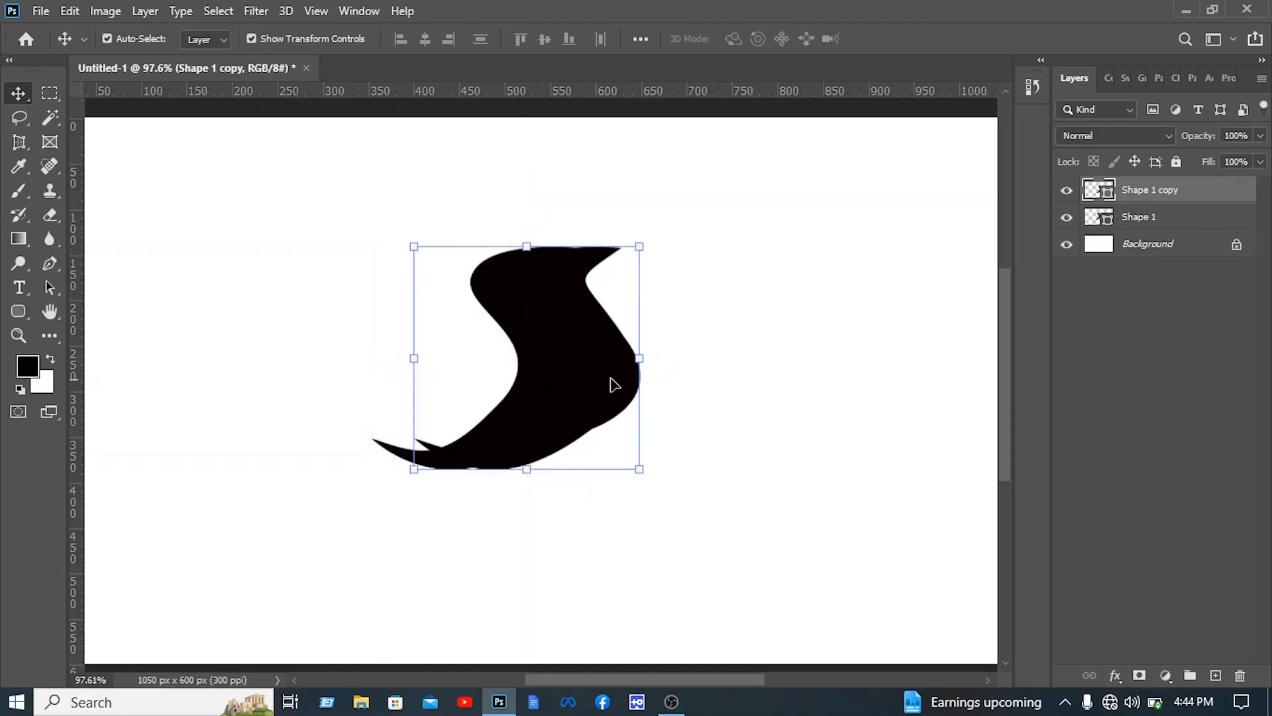
click(815, 304)
click(595, 391)
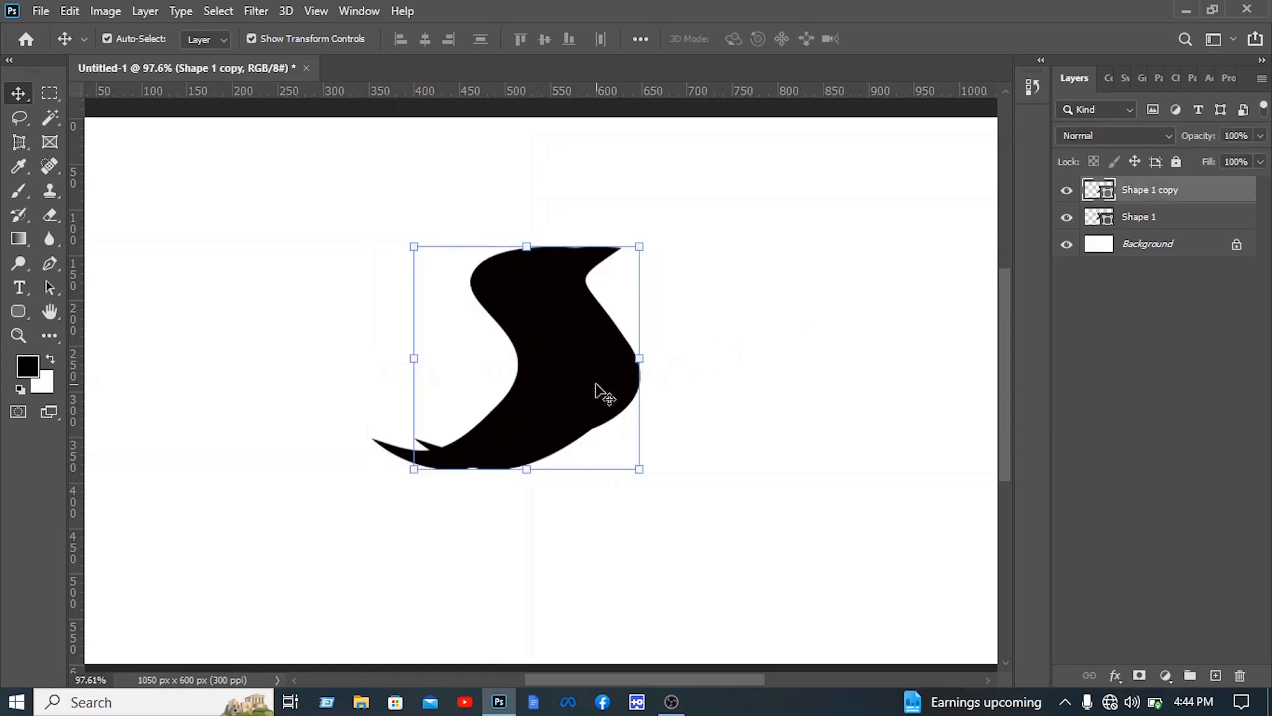
Recolor the upper S copy red (ff0000) and shift it slightly left over the black shape.
double_click(1097, 188)
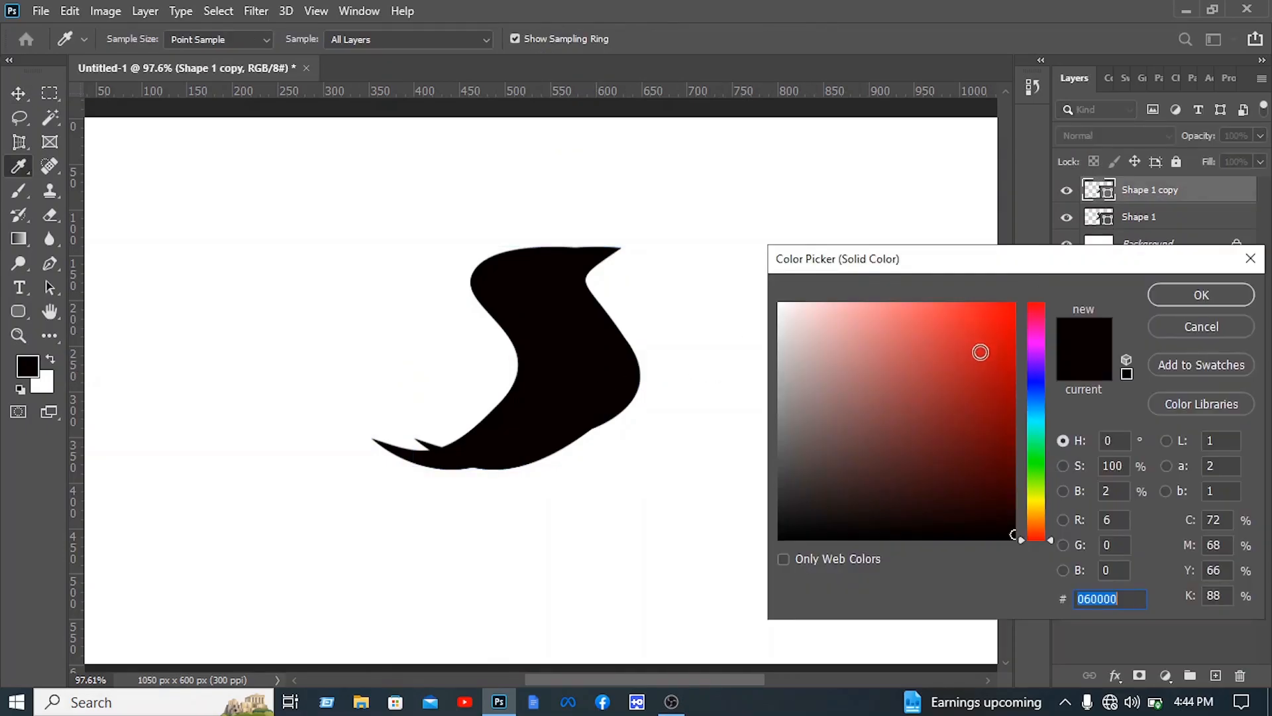
text(ff0000)
click(1201, 295)
key(v)
click(845, 256)
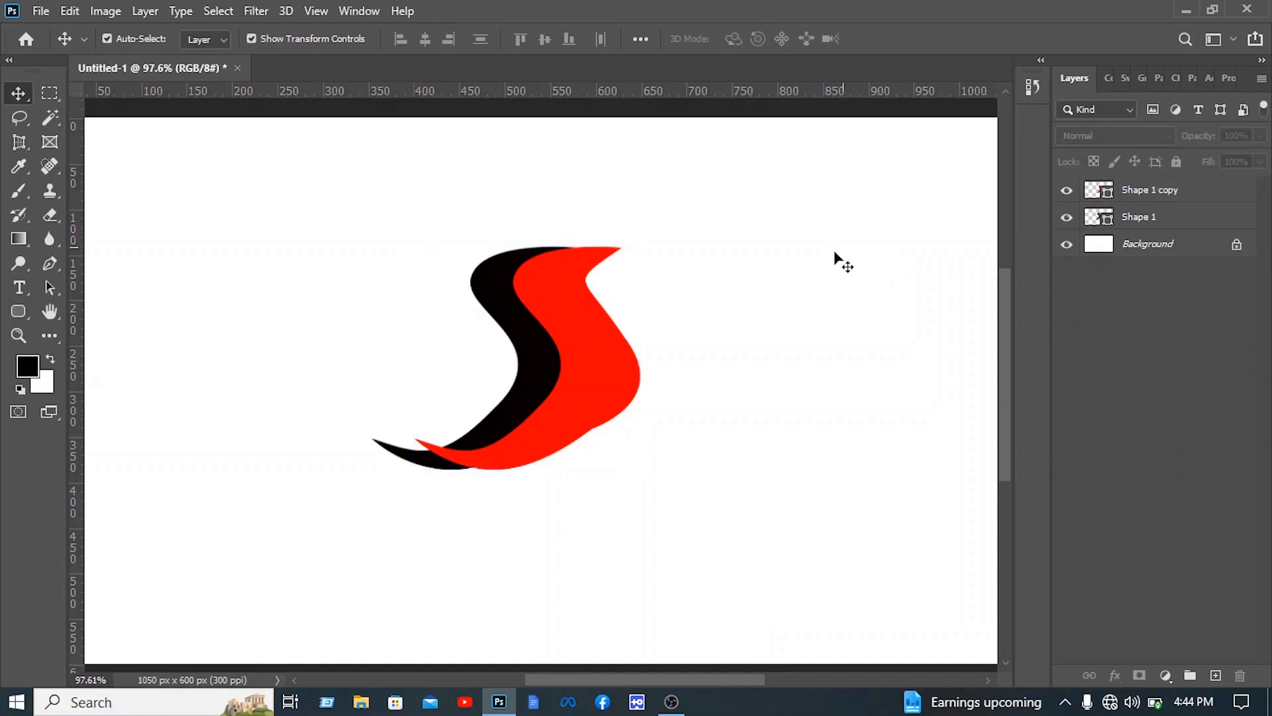
drag(614, 386, 603, 386)
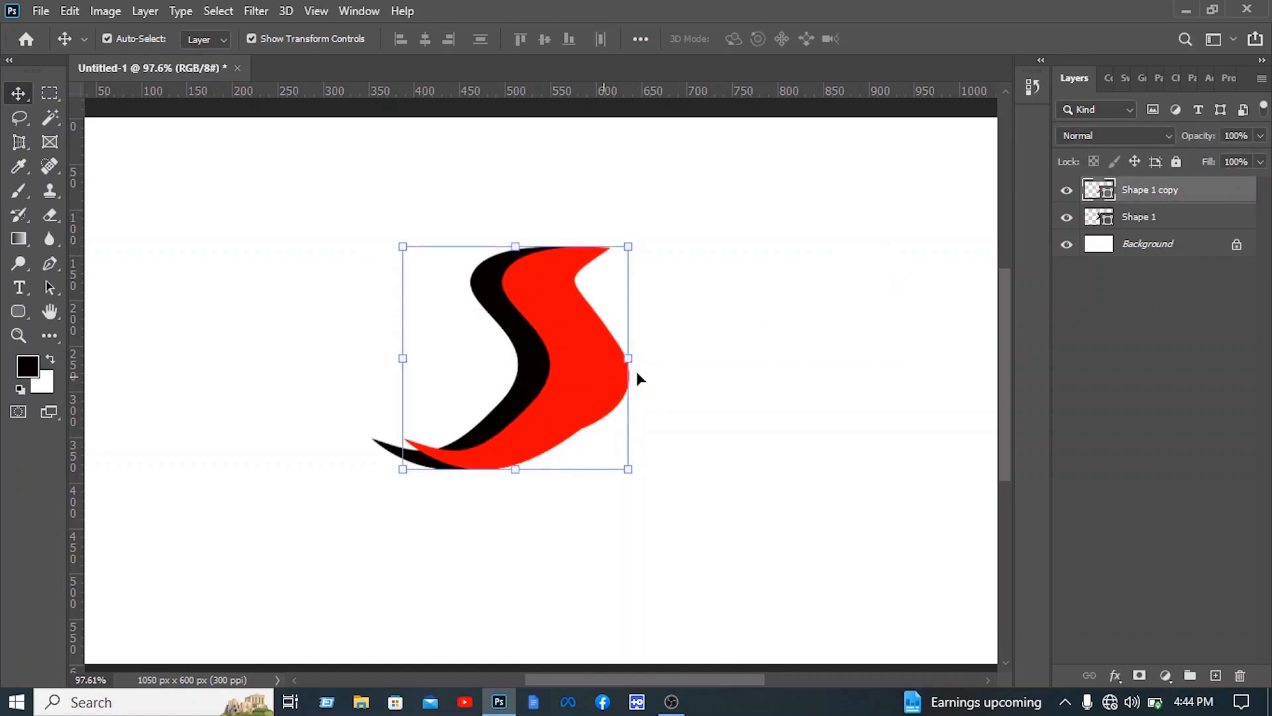
click(742, 330)
Rotate the red and black S shapes together slightly clockwise so the head forms a horizontal beak.
drag(694, 514, 368, 187)
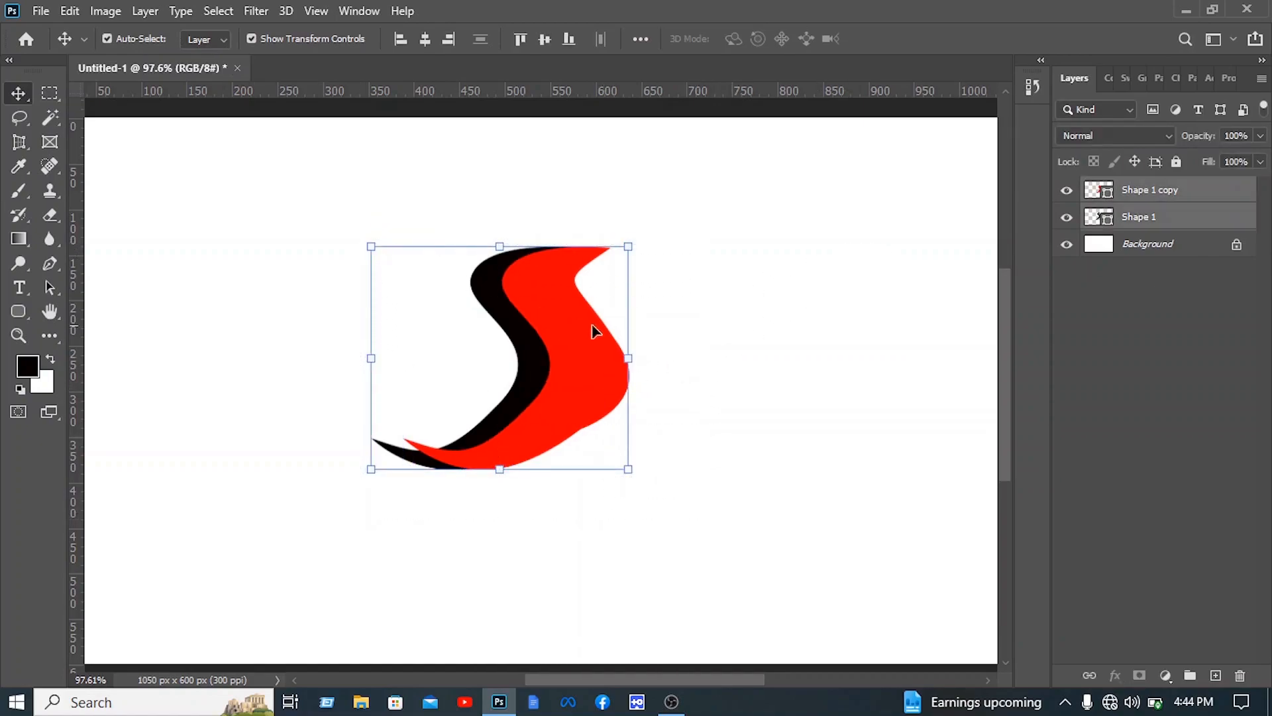
drag(650, 358, 651, 393)
click(924, 40)
click(903, 341)
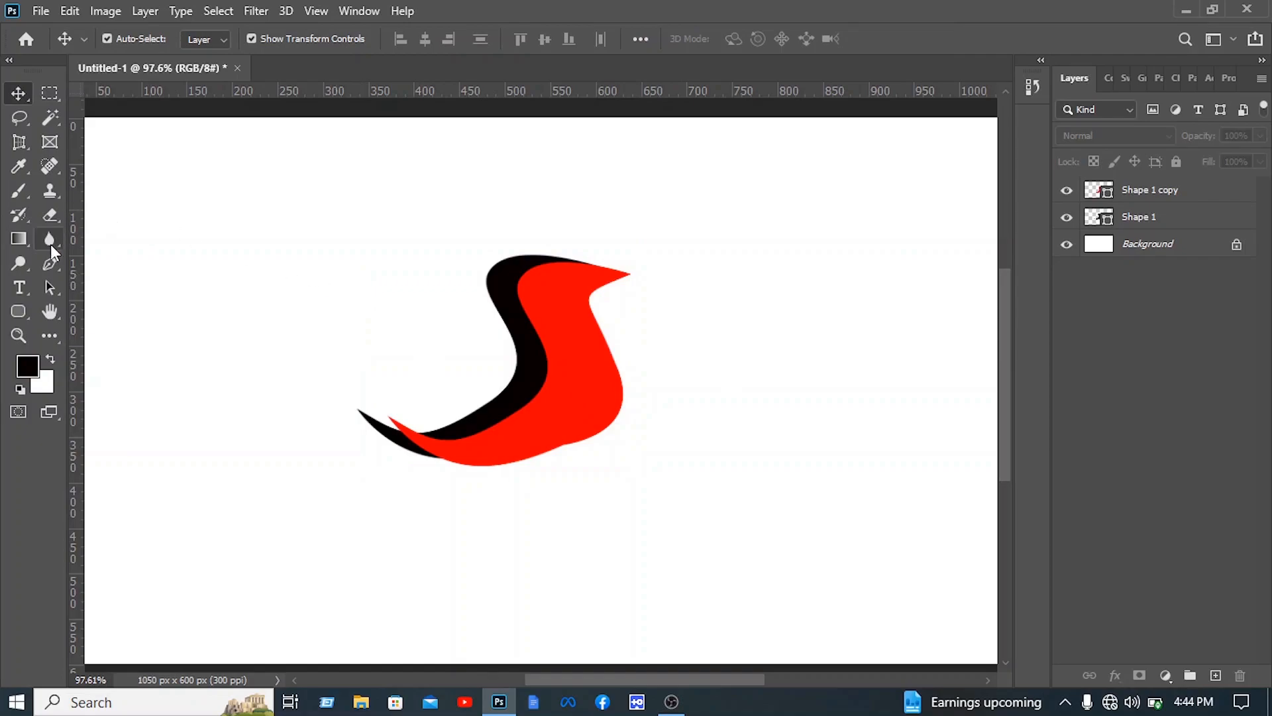
Draw a closed wing behind the bird's body with curved long edges and jagged feather tips, about 214 × 145 px.
click(51, 265)
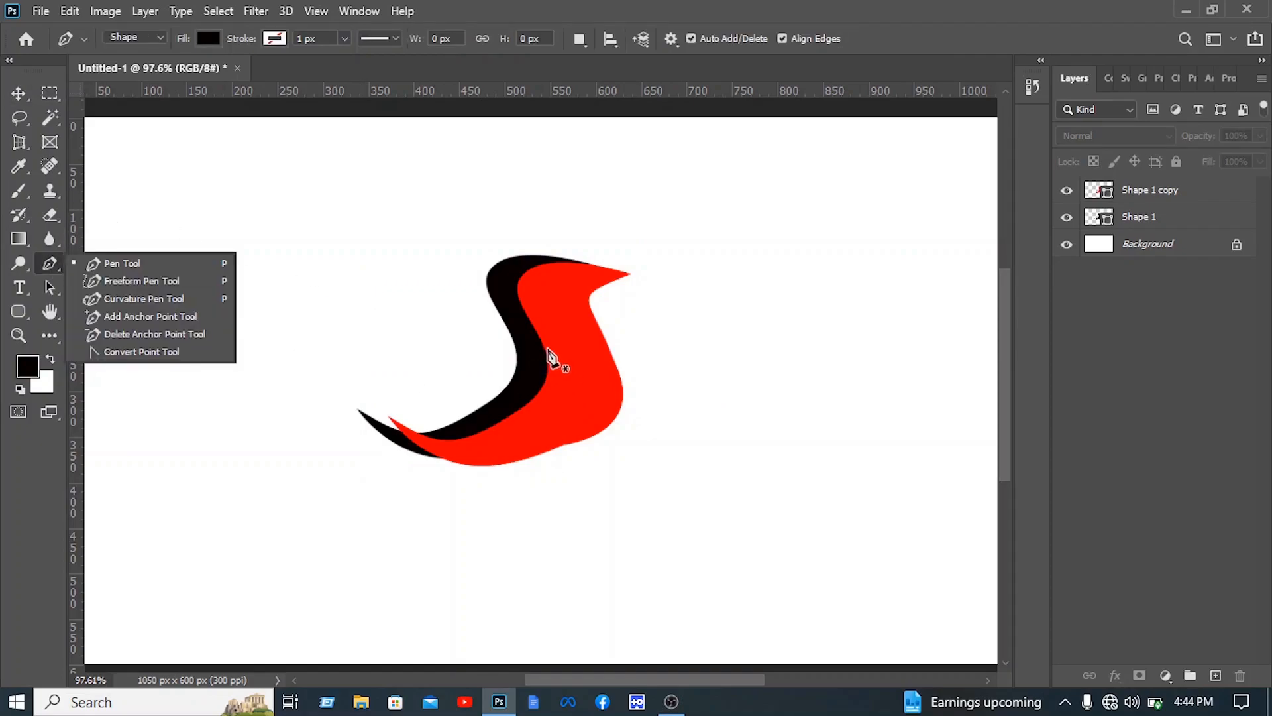
click(548, 349)
drag(435, 269, 415, 183)
alt+click(435, 269)
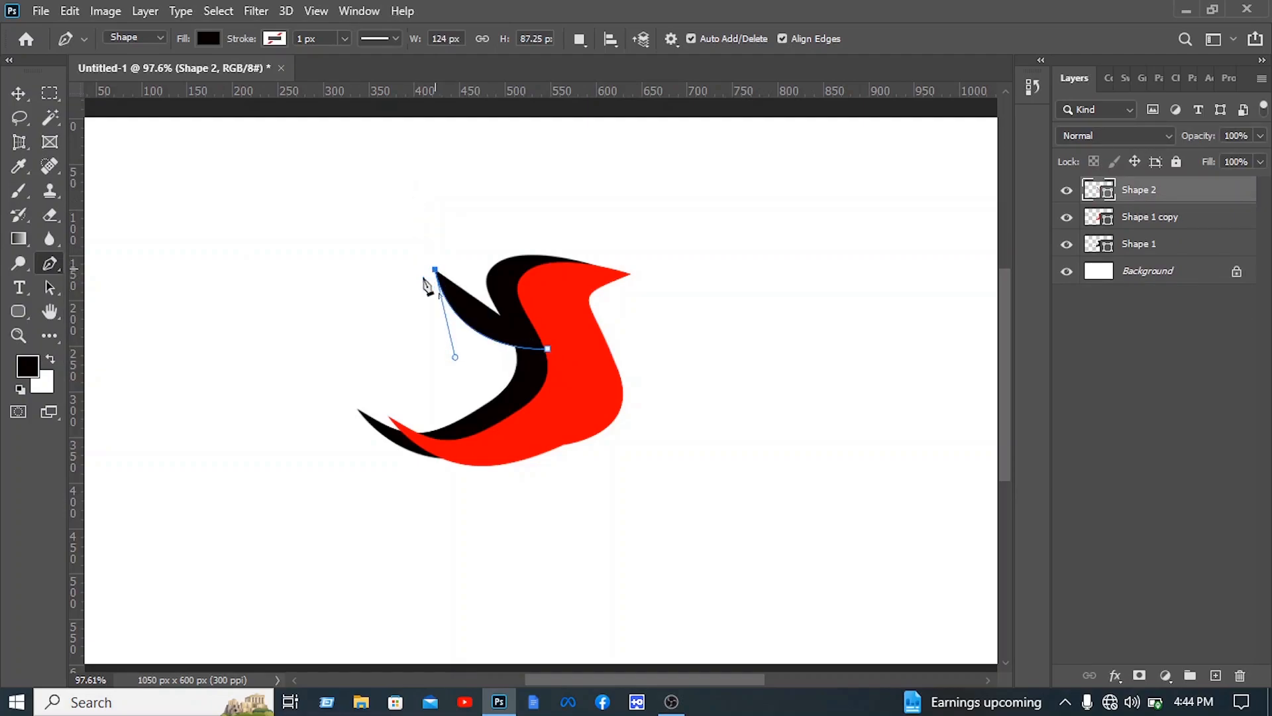
click(425, 295)
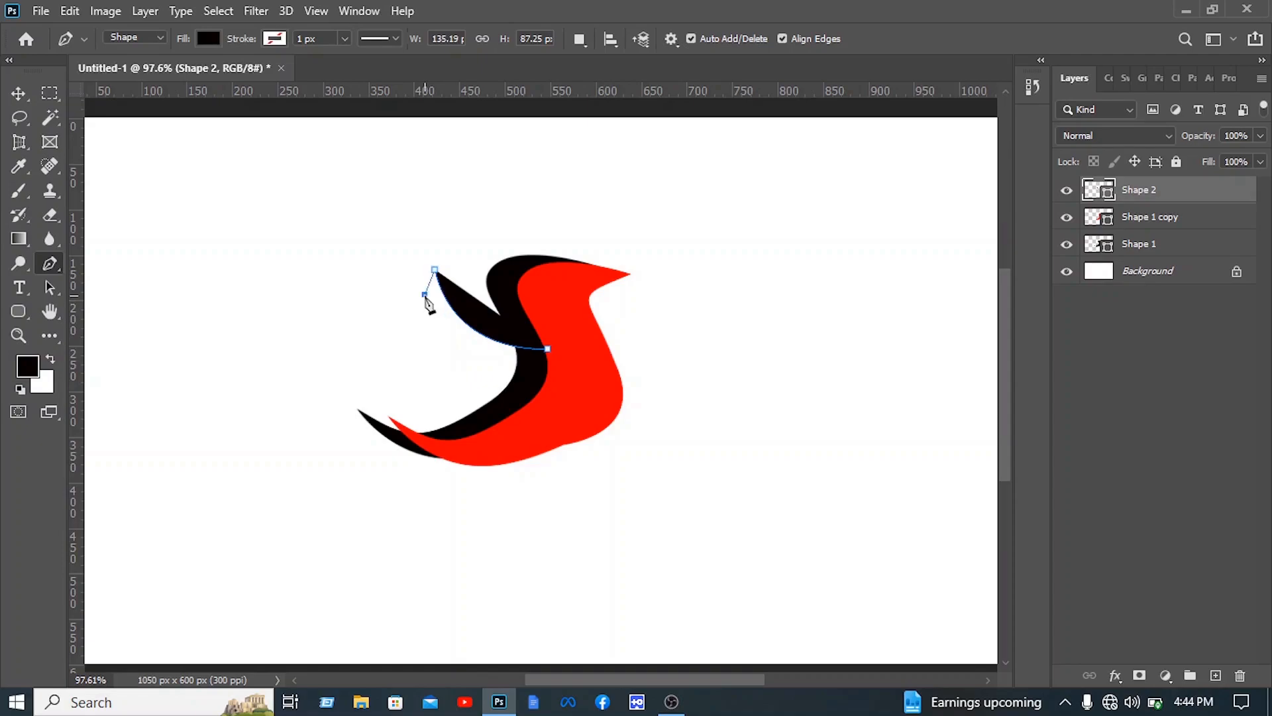
click(398, 291)
click(400, 321)
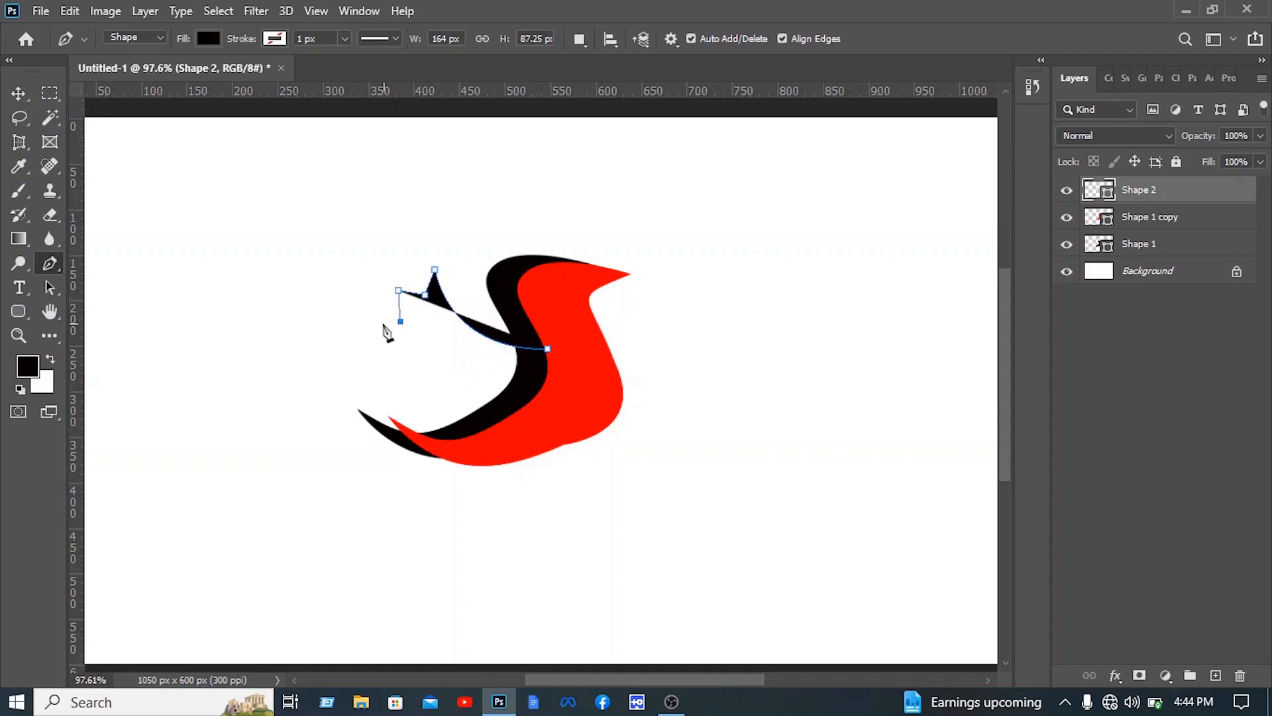
click(377, 322)
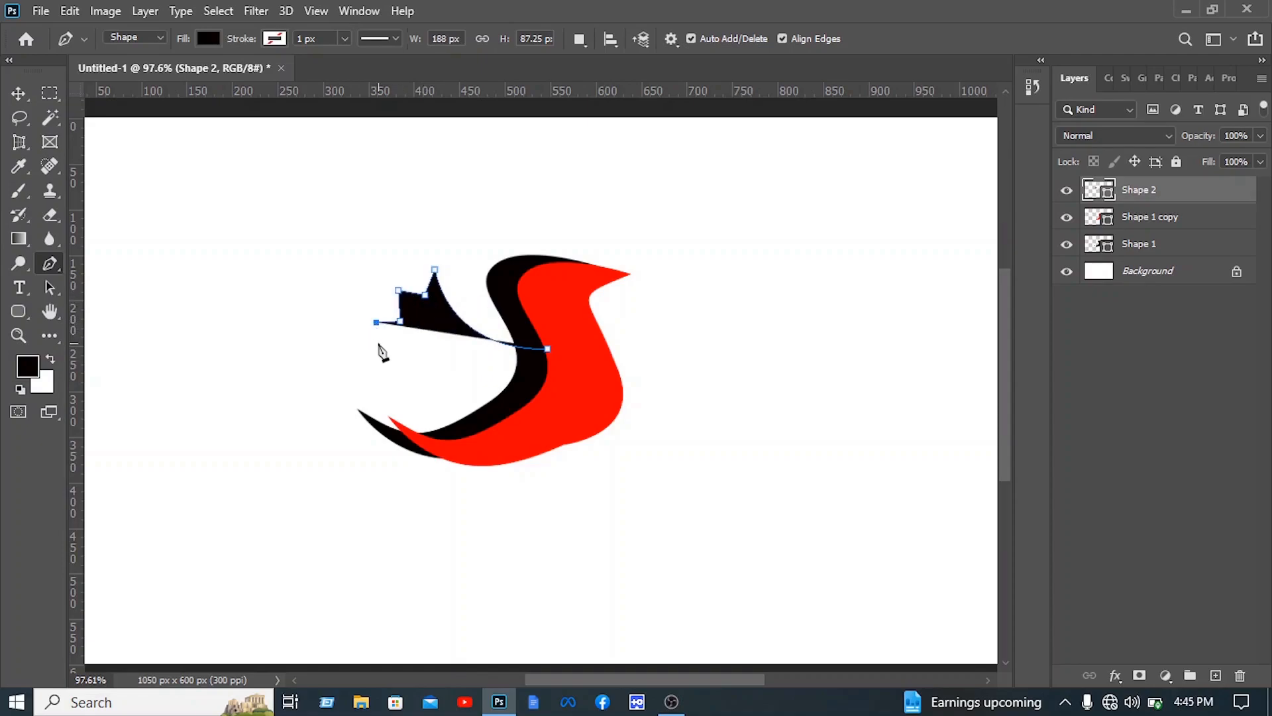
click(384, 347)
click(363, 353)
drag(552, 384, 681, 335)
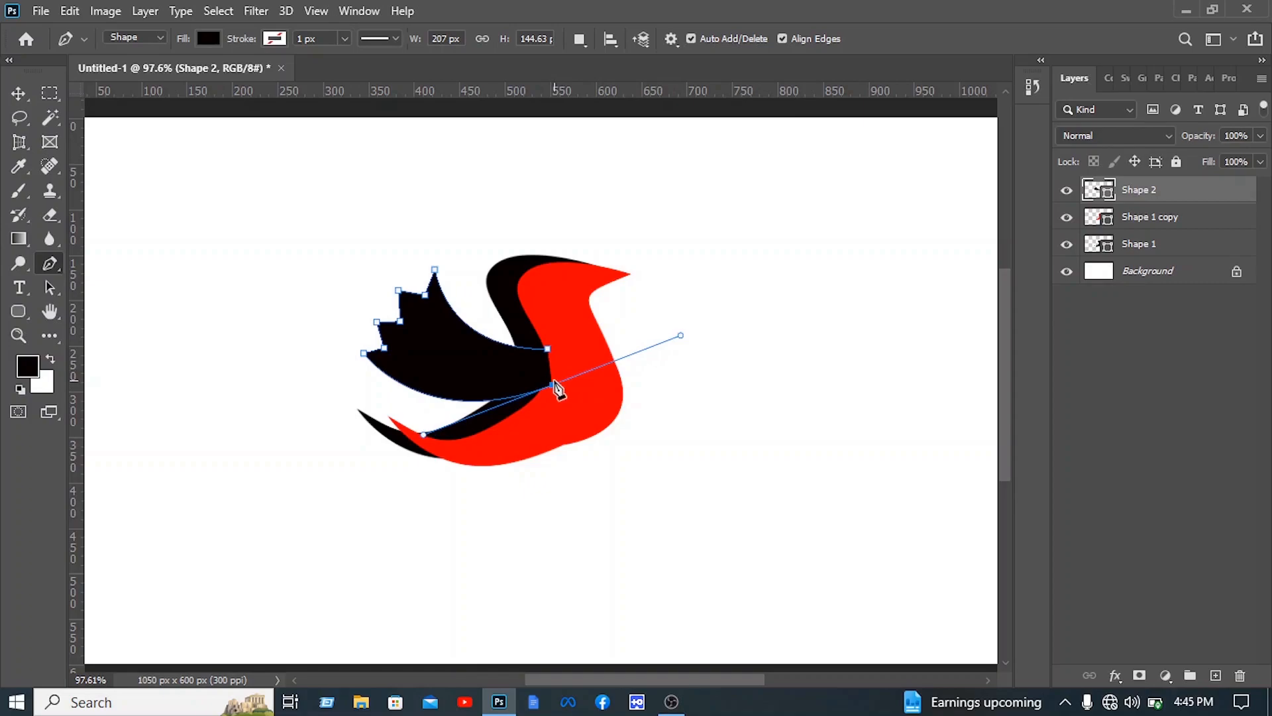
alt+click(554, 385)
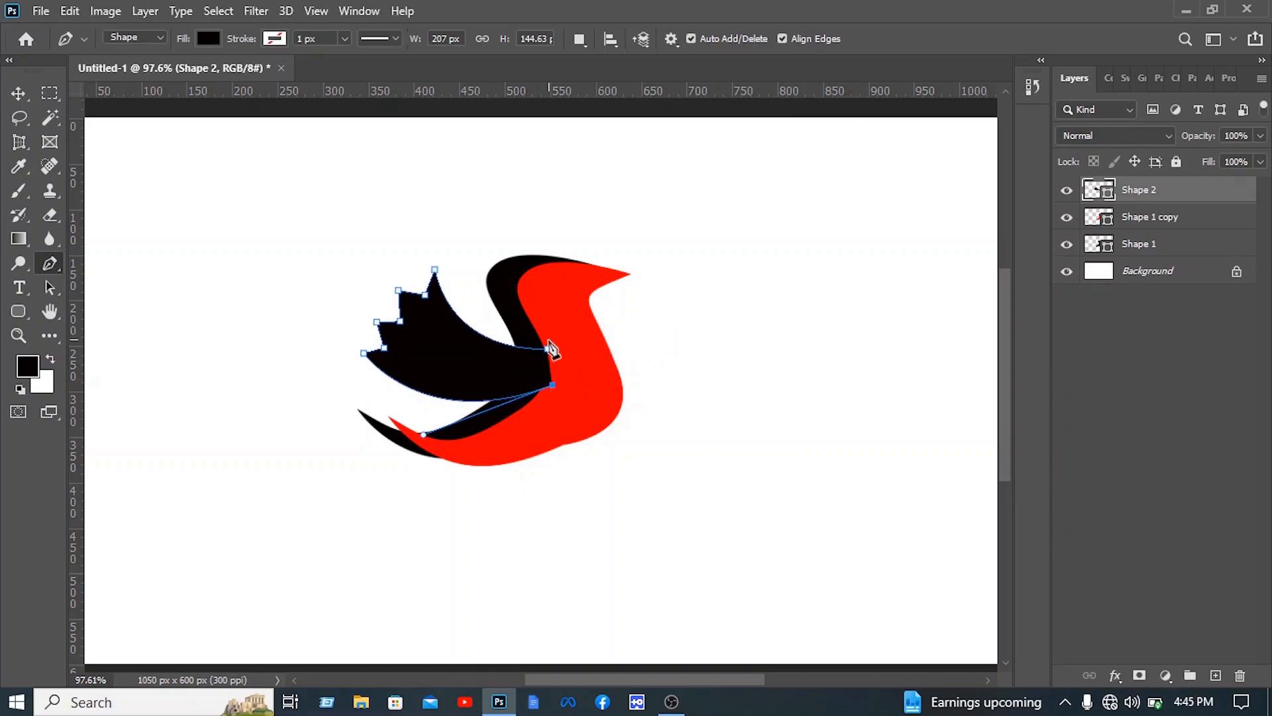
click(548, 348)
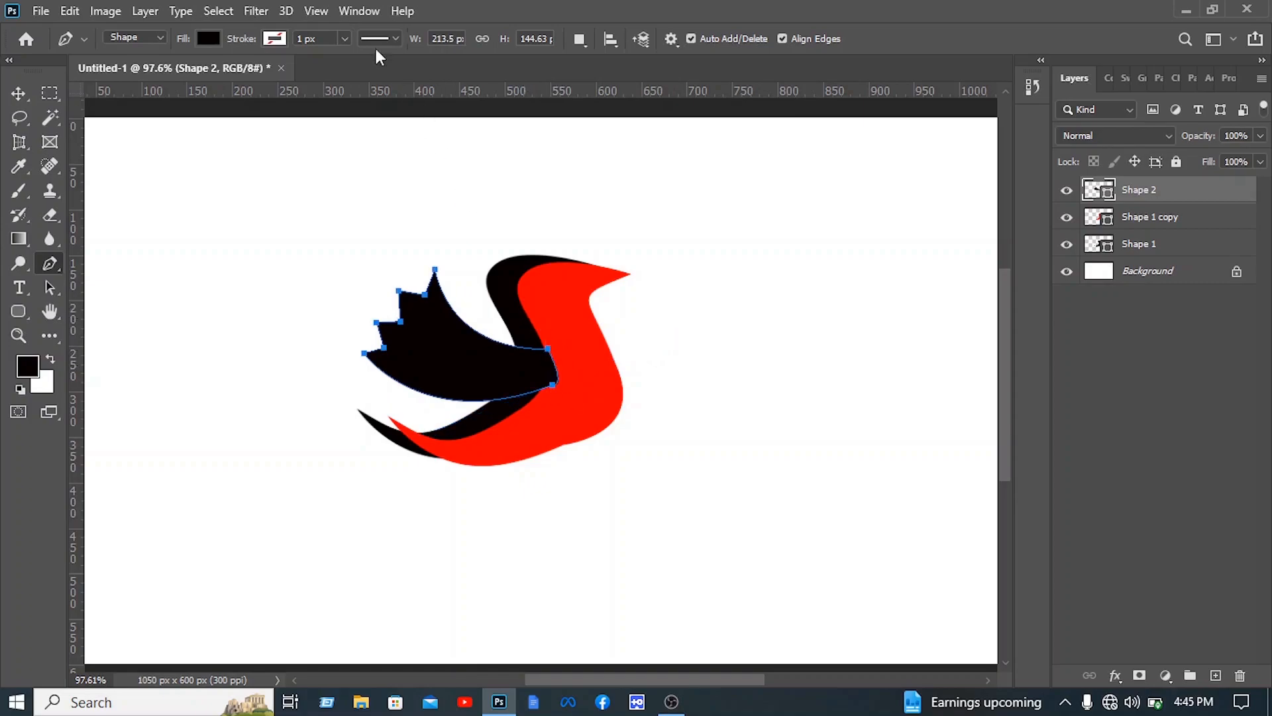
Fill the wing with cyan and place its layer beneath both body shapes.
click(210, 39)
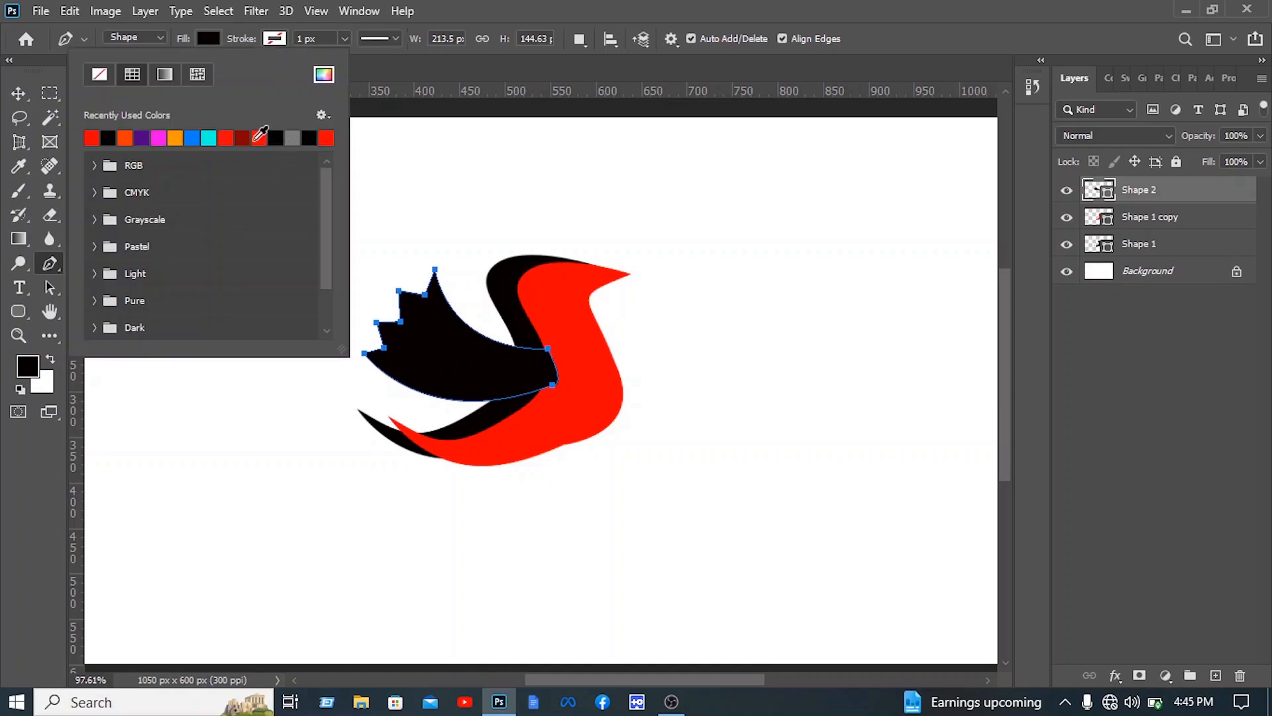
click(208, 138)
click(18, 94)
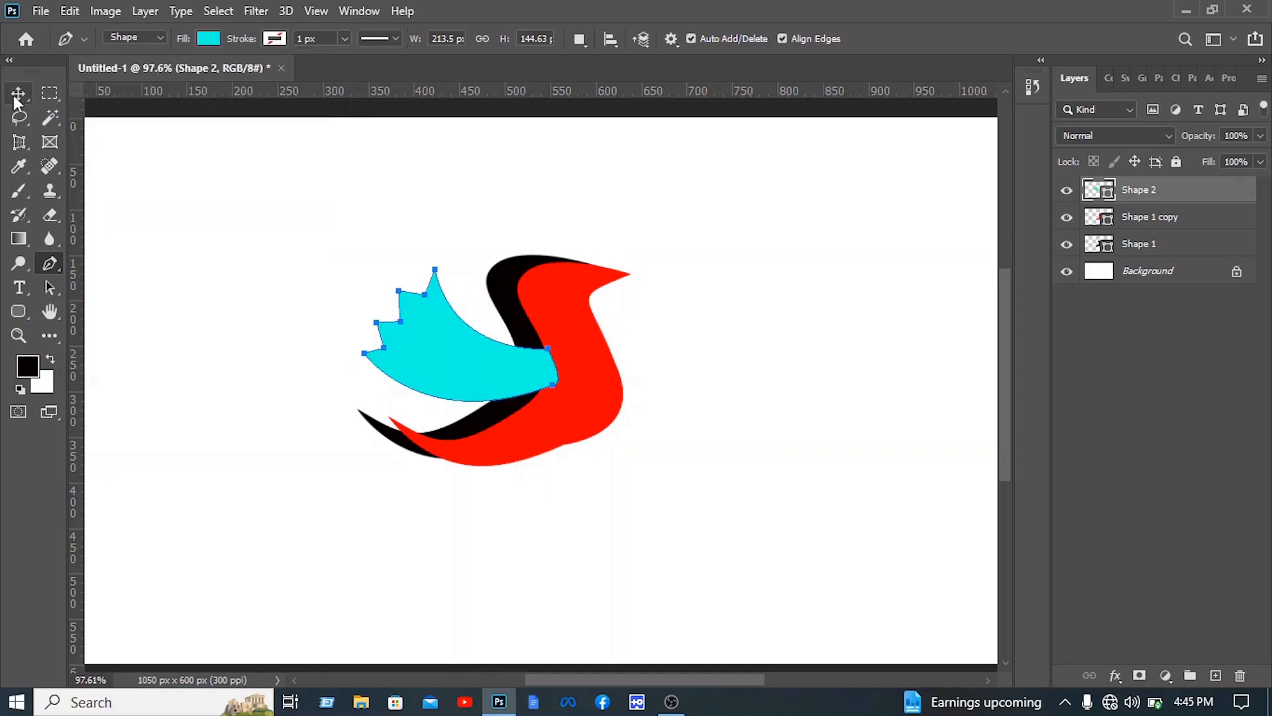
drag(1164, 188, 1159, 260)
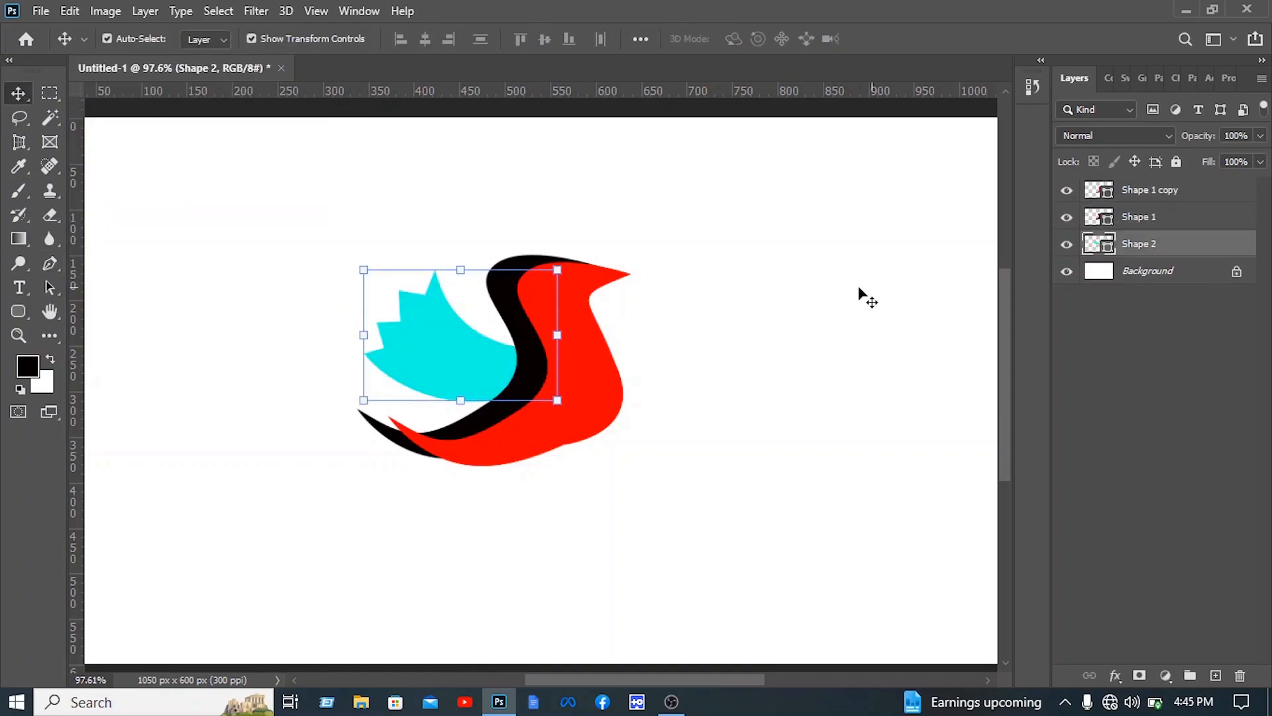
Duplicate the cyan wing slightly up and to the right, and place the copy between the black and red body shapes.
click(457, 360)
mouse_move(457, 356)
mouse_down()
mouse_move(458, 341)
mouse_move(474, 340)
mouse_up()
drag(1150, 245, 1153, 219)
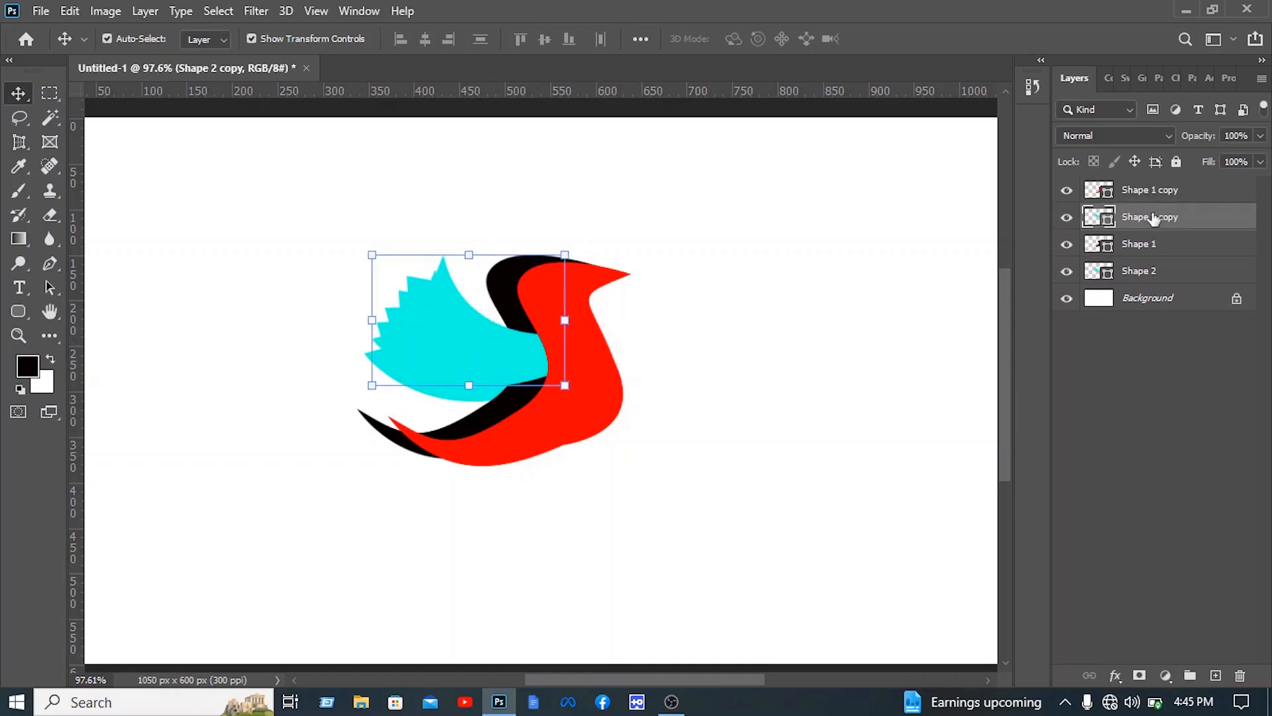
Recolor the wing copy dark teal (00a694).
double_click(1092, 219)
drag(998, 321, 1016, 385)
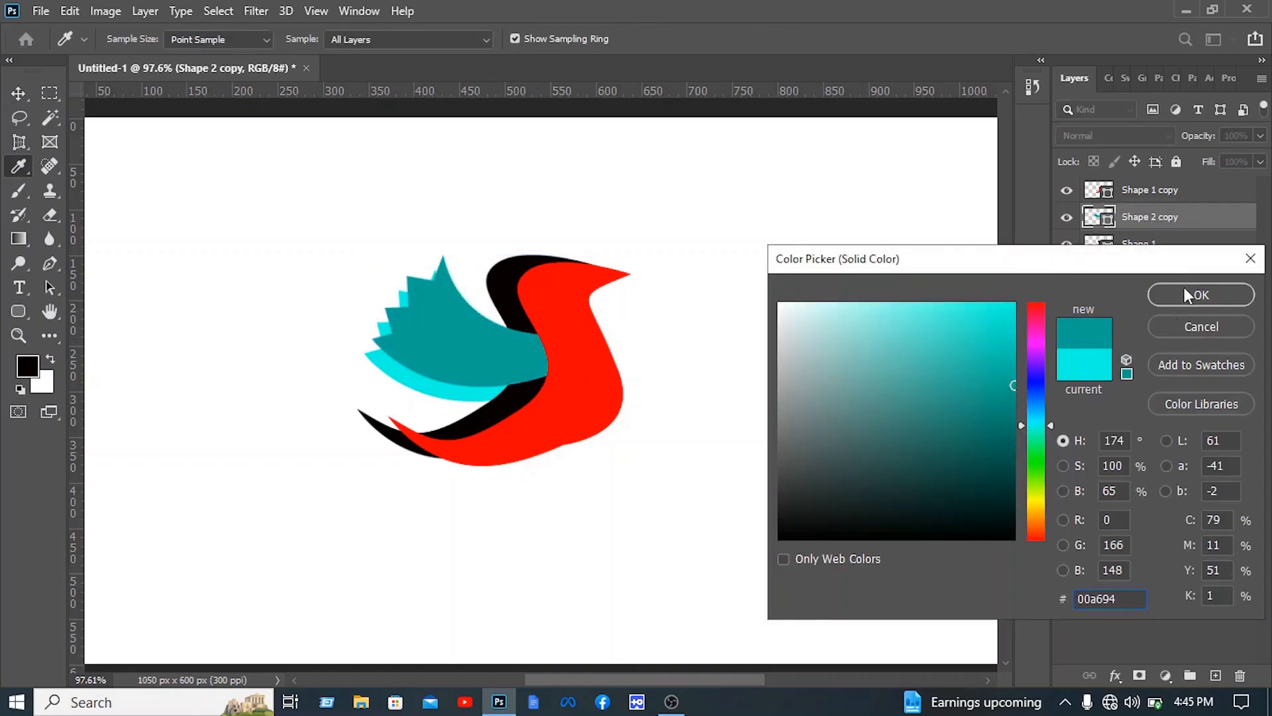
click(1204, 298)
Reposition the dark teal wing slightly above and to the right of the cyan wing.
drag(515, 359, 518, 376)
click(868, 352)
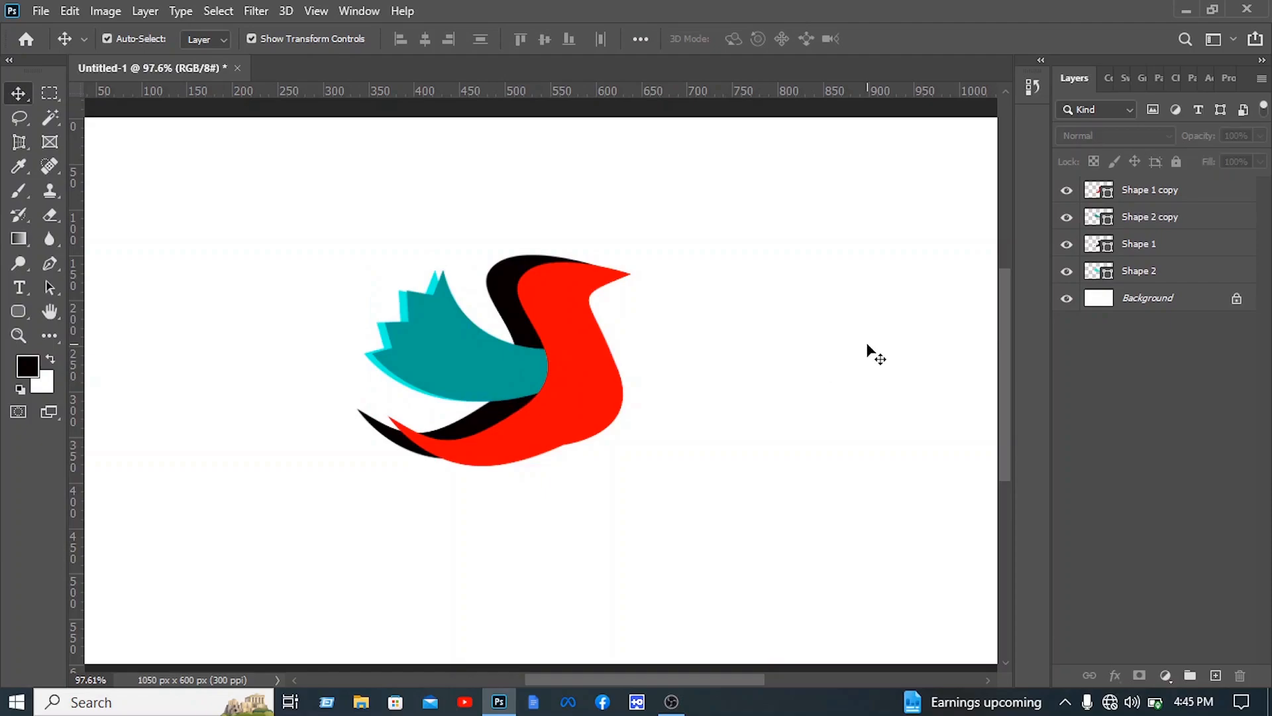
drag(514, 369, 521, 346)
click(894, 280)
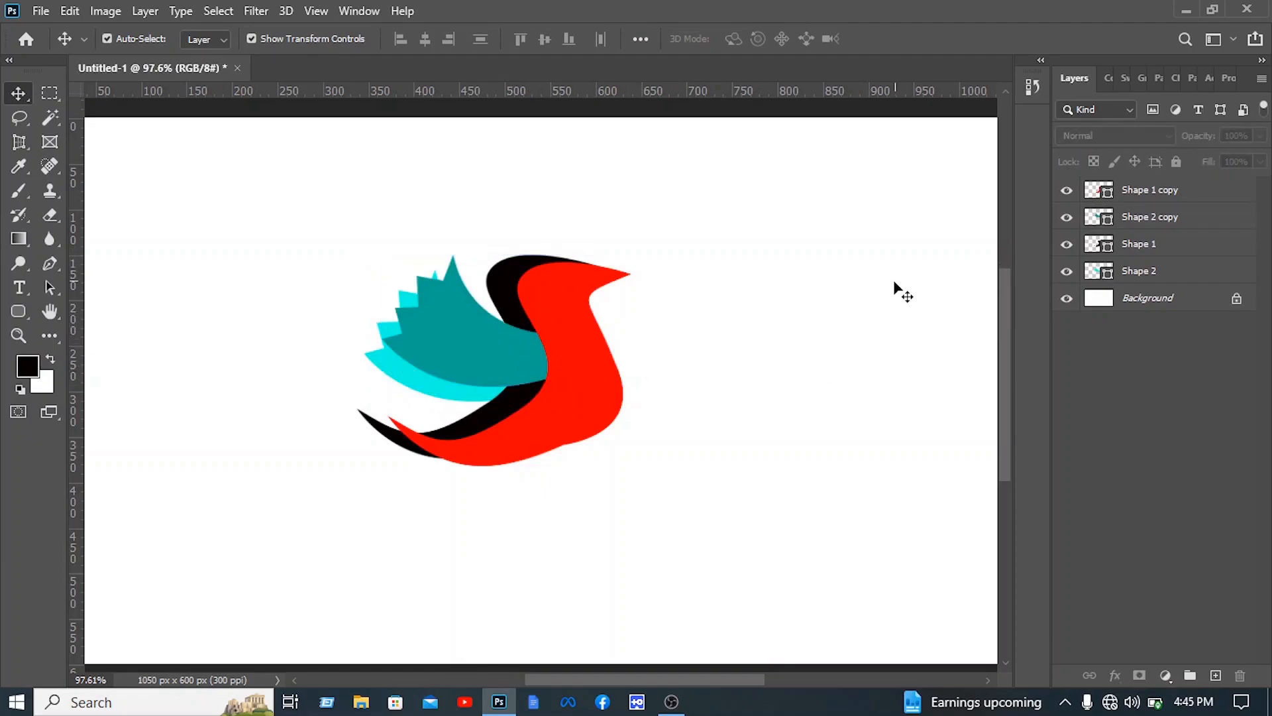
Add a Gradient Overlay effect to the red body shape.
click(606, 401)
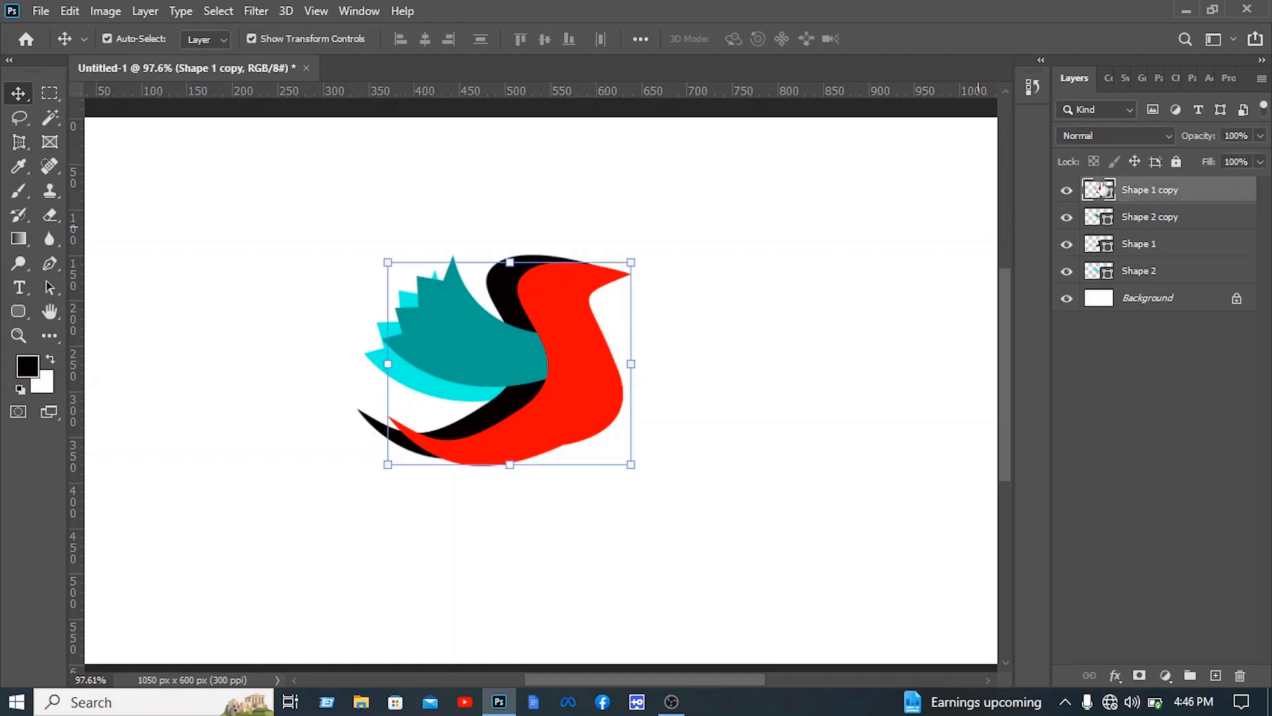
right_click(1180, 190)
click(1017, 21)
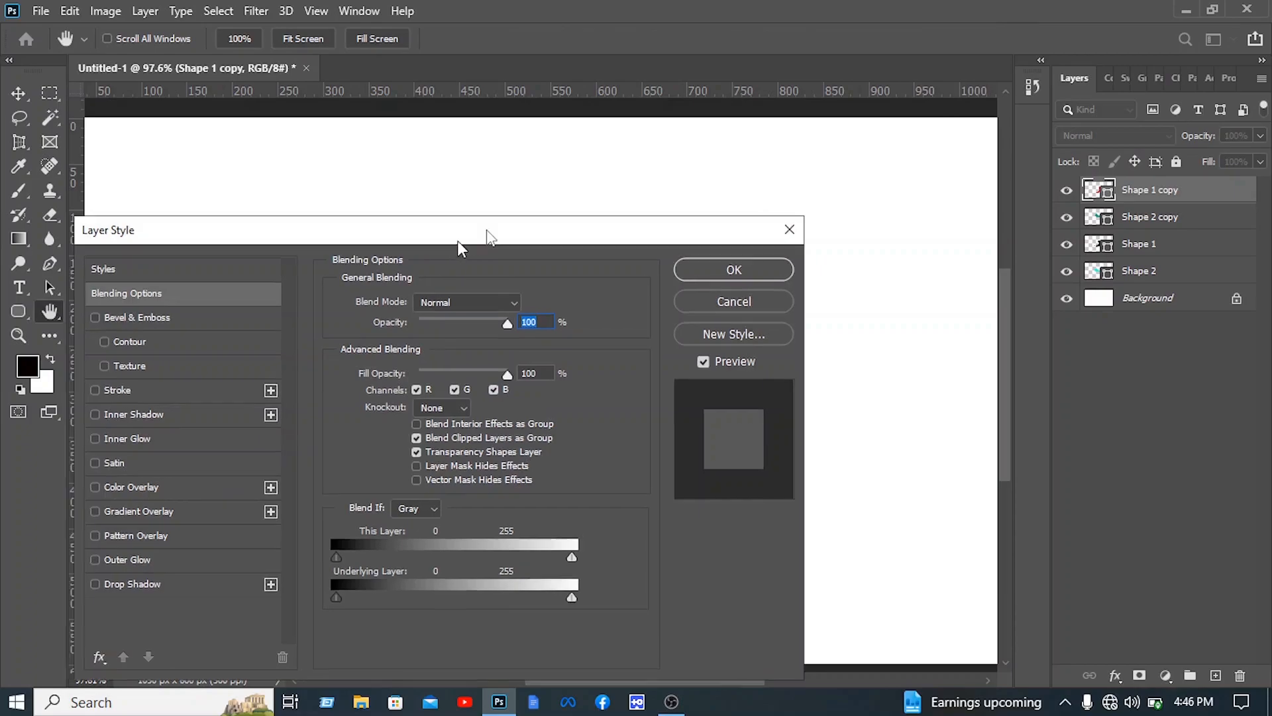
drag(457, 240, 1072, 177)
click(751, 446)
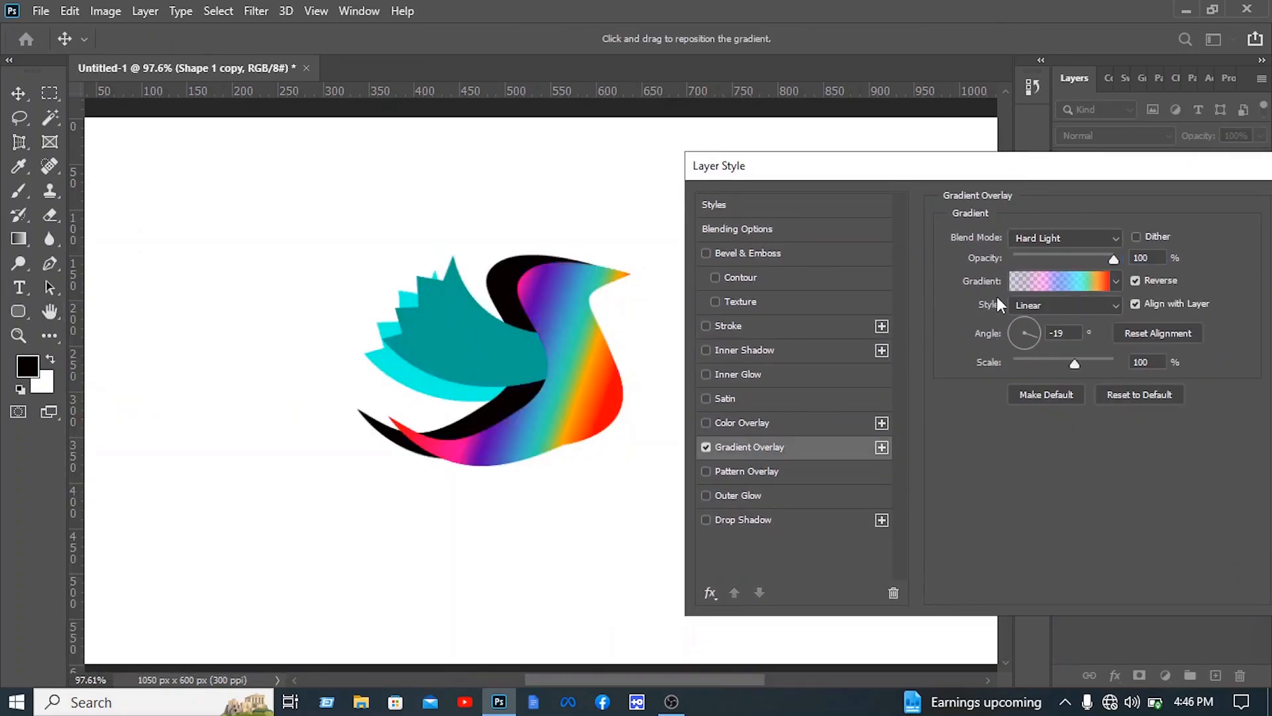
Replace the rainbow gradient on the front body shape with a bright blue preset from the Blues group.
click(1050, 284)
drag(597, 177, 884, 154)
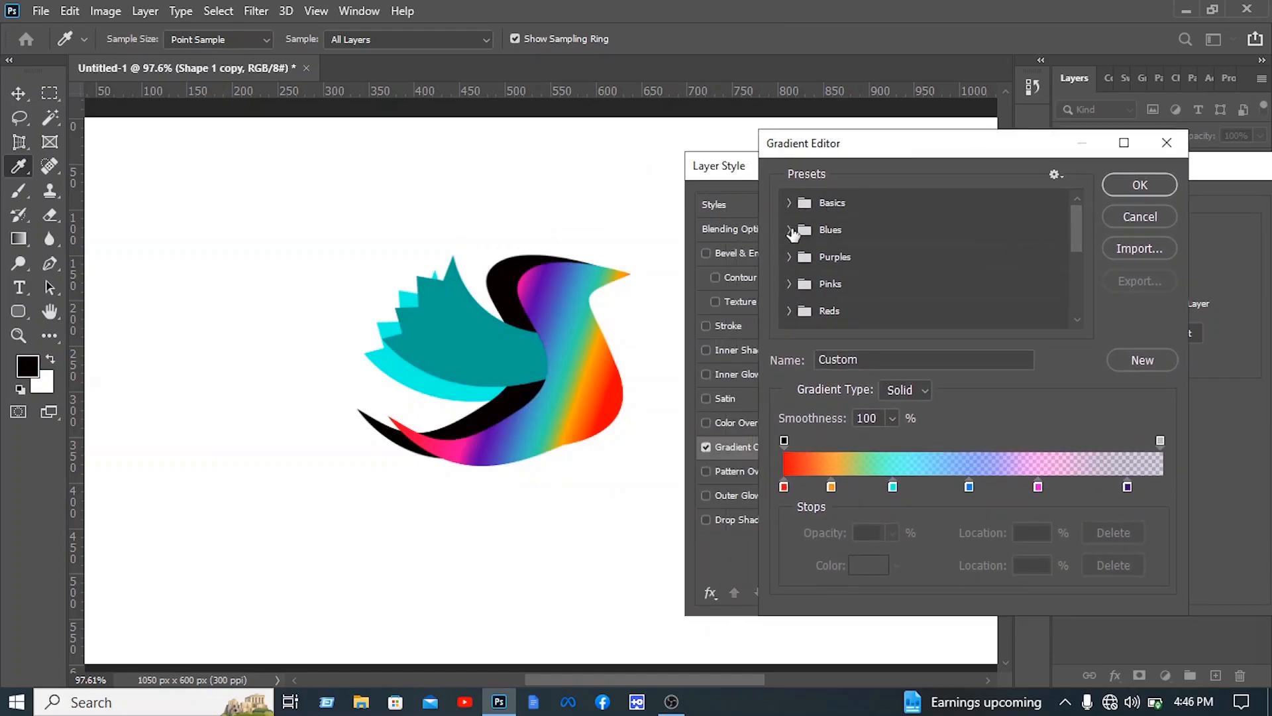
click(790, 230)
scroll(888, 265, down, 1)
click(1051, 287)
click(844, 293)
click(784, 487)
click(1140, 186)
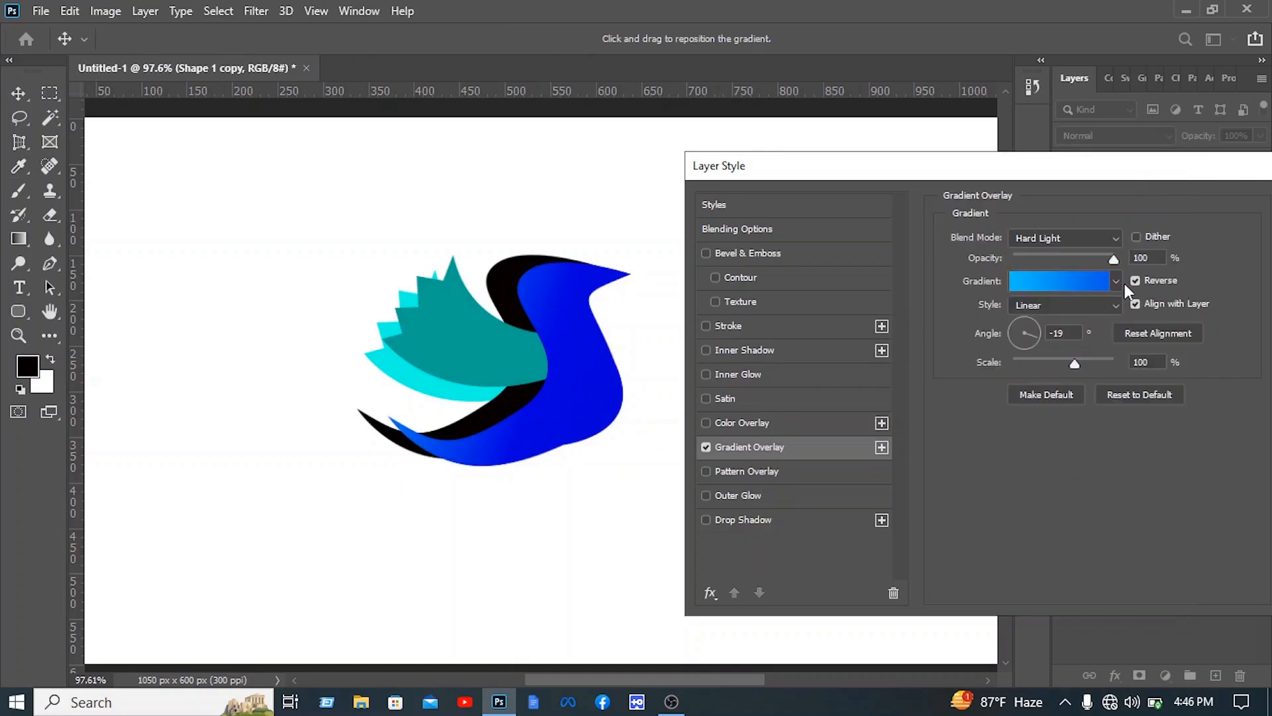
Set the gradient overlay's scale to 150% and move its dark and light blue color stops to 17% and 51%.
mouse_move(1144, 181)
mouse_down()
mouse_move(1084, 204)
mouse_move(1060, 192)
mouse_move(1096, 189)
mouse_move(1000, 189)
mouse_move(1125, 188)
mouse_up()
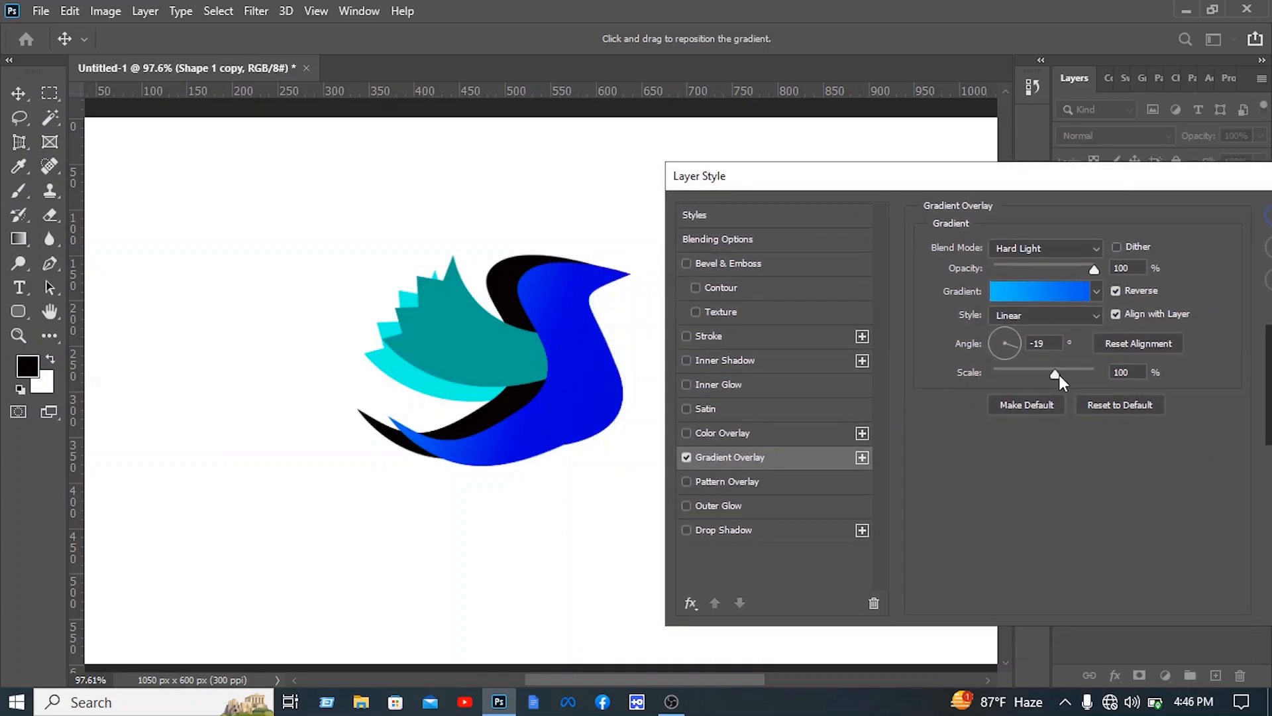
drag(1086, 374, 1116, 373)
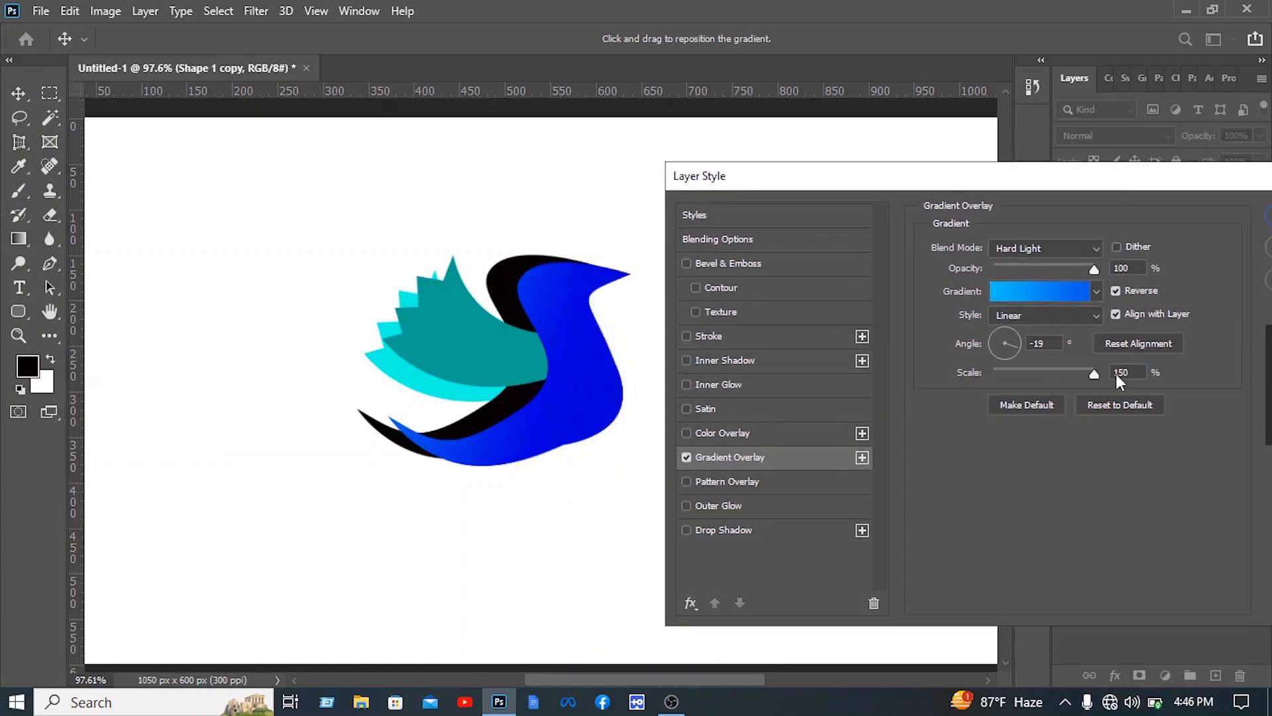
click(1051, 293)
drag(1160, 487, 1010, 476)
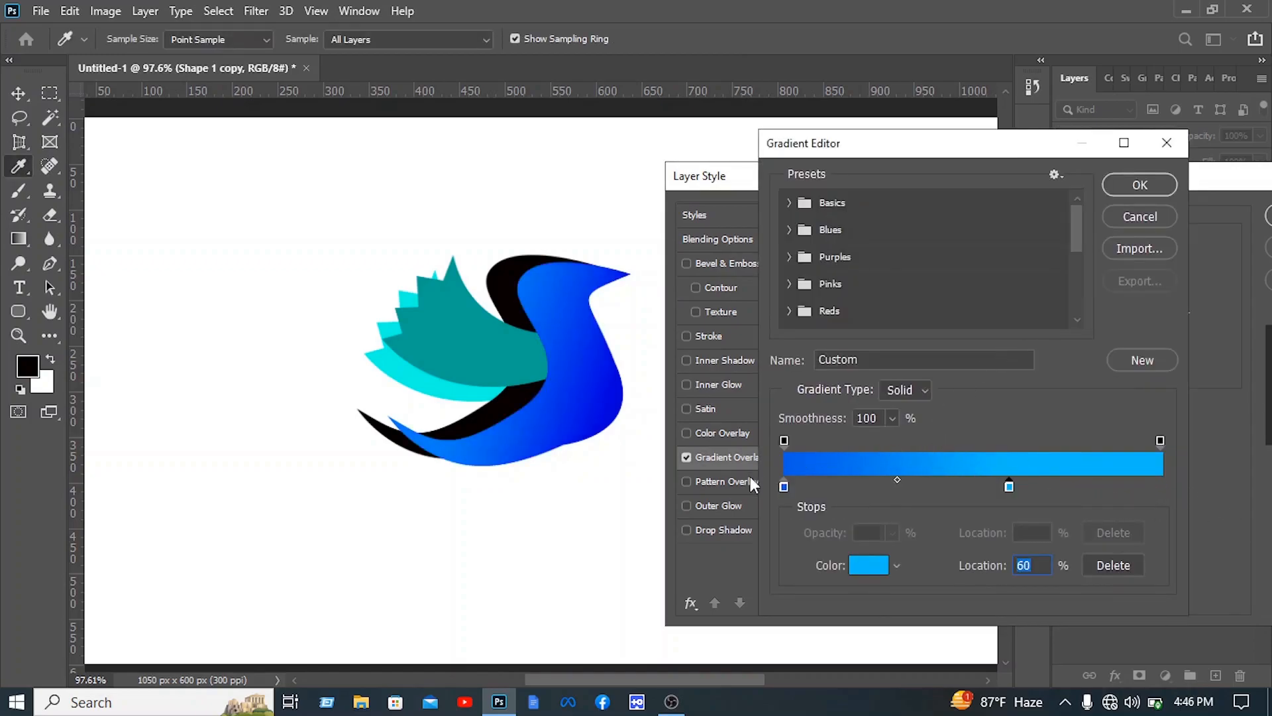
drag(784, 487, 848, 487)
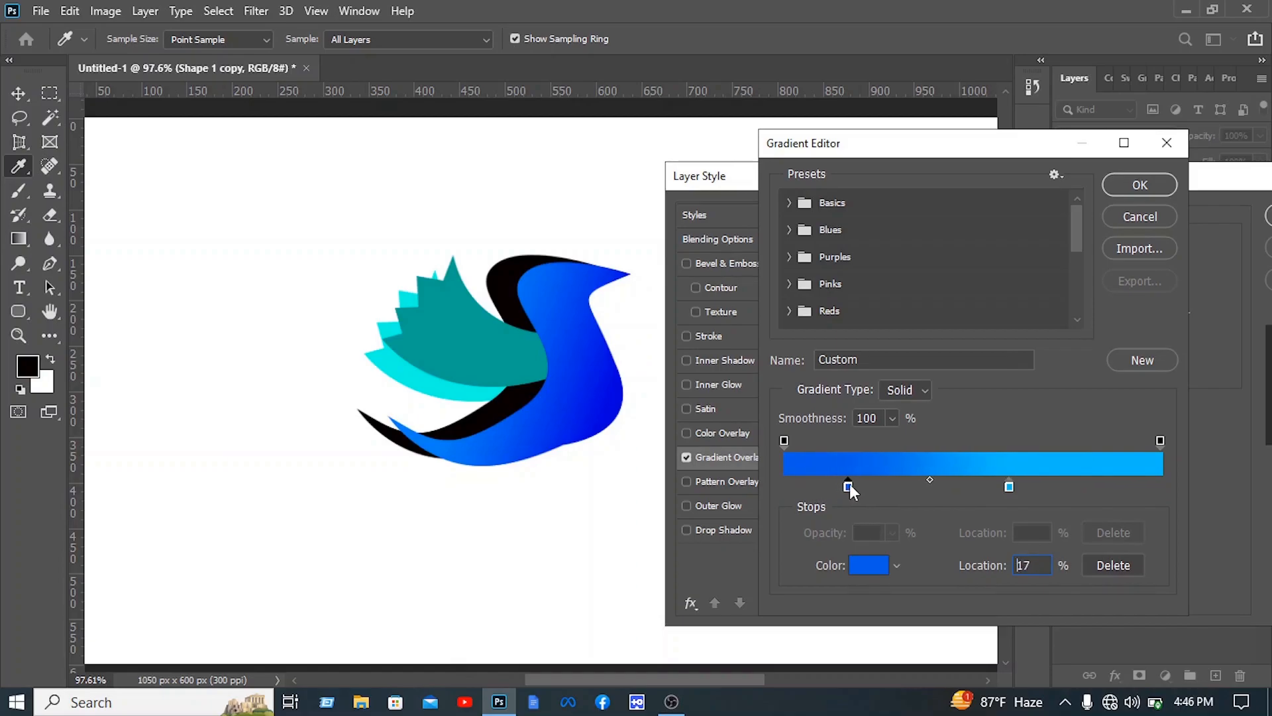
drag(1010, 486, 970, 490)
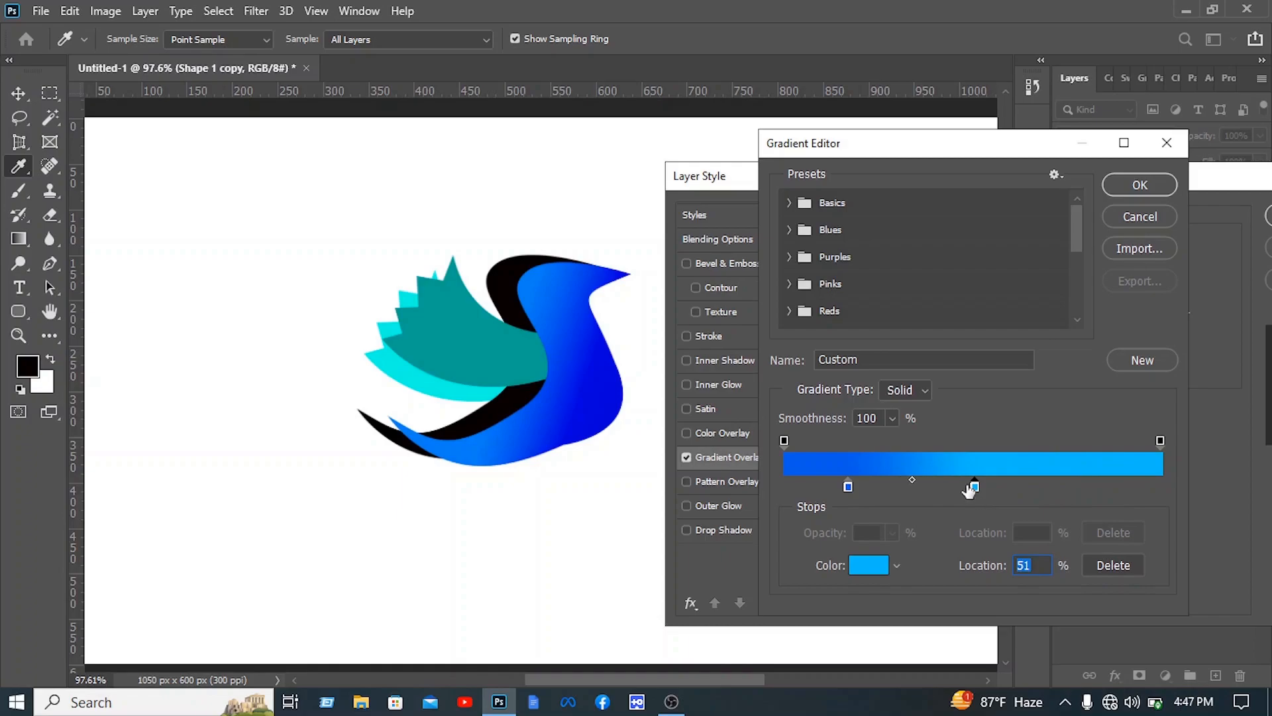
Load the Blue_27 gradient preset for the front body shape and move its dark purple stop to 19%.
click(793, 230)
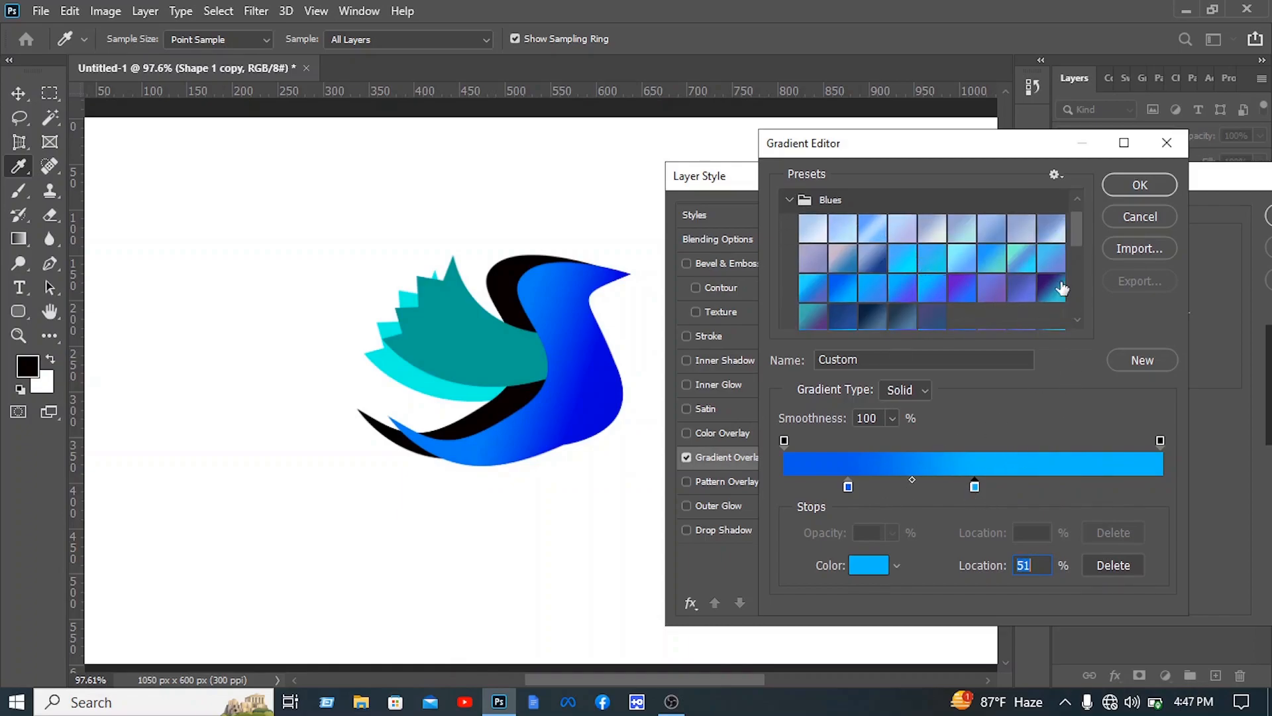
click(1059, 291)
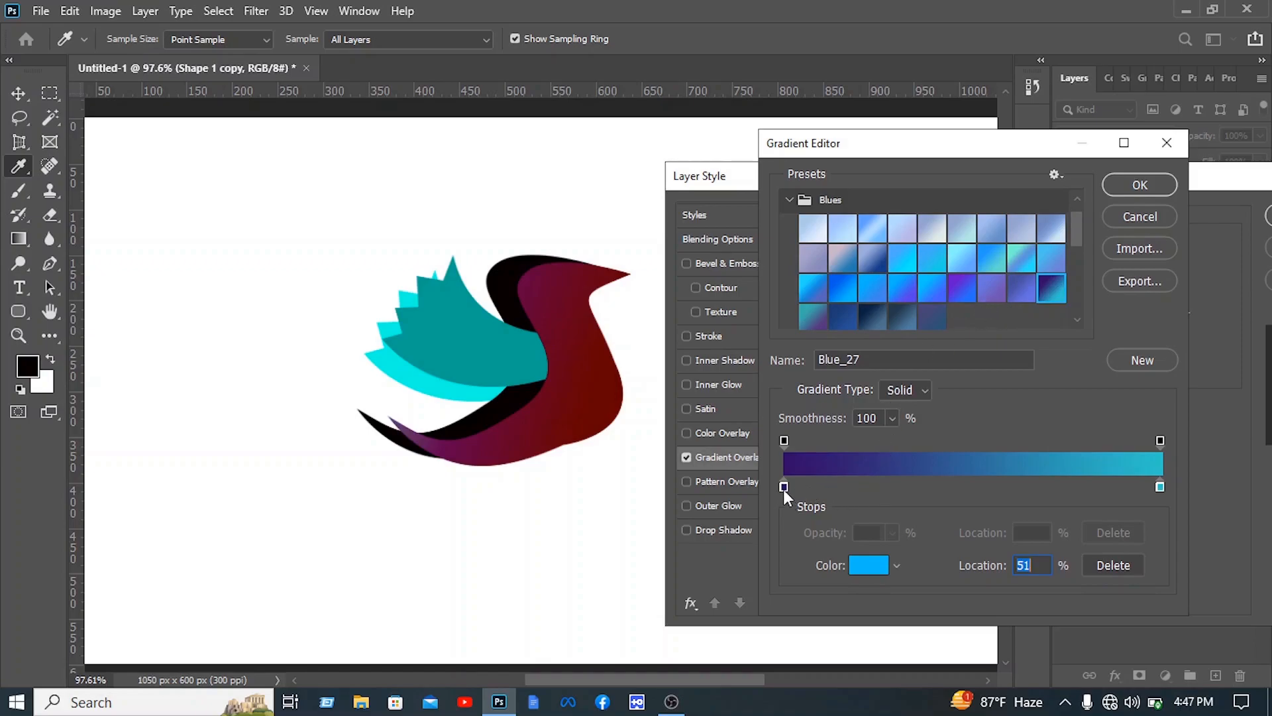
drag(784, 486, 855, 493)
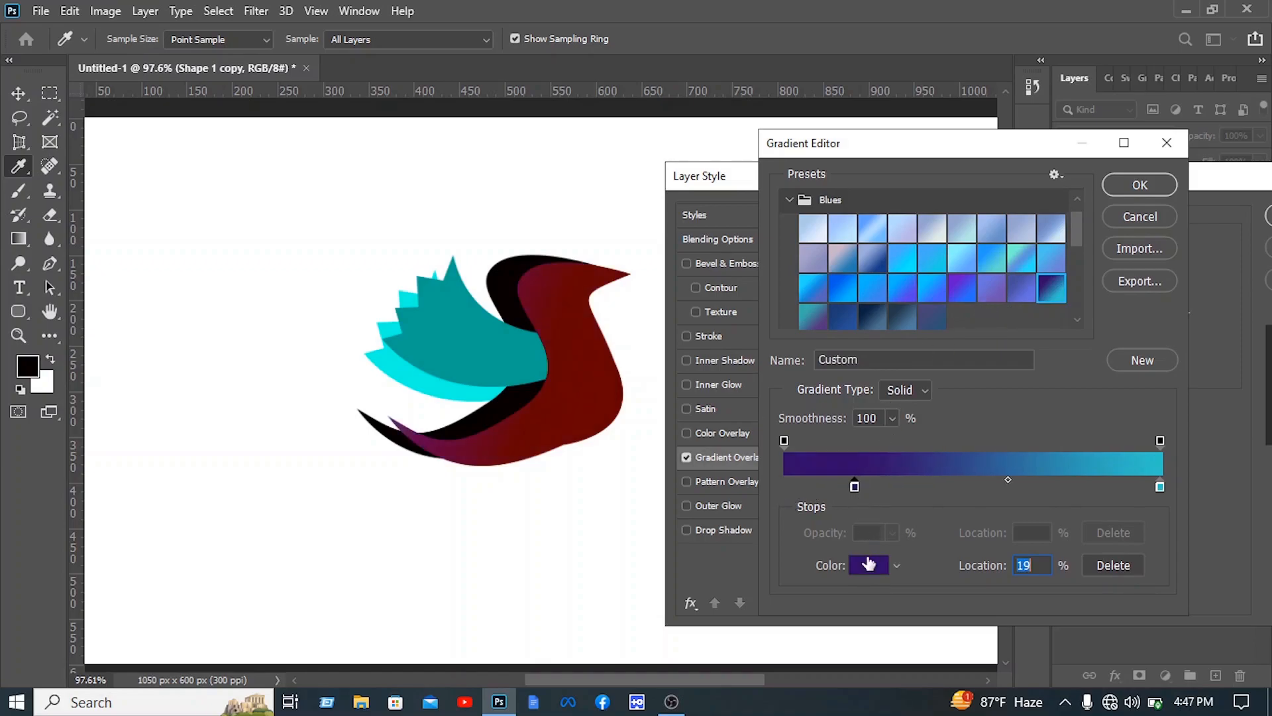
Recolor the gradient's dark purple stop to a deep royal blue.
click(868, 564)
click(1038, 381)
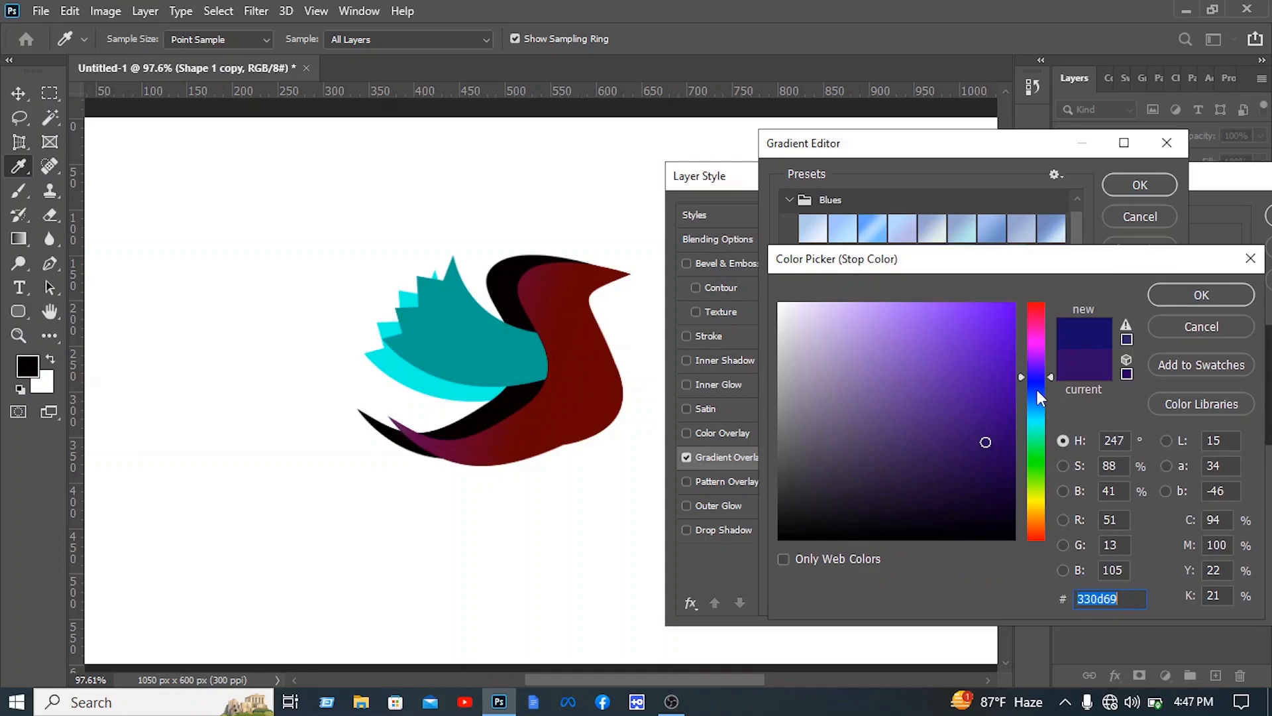
click(1037, 389)
drag(969, 371, 1008, 412)
click(1014, 386)
click(1202, 295)
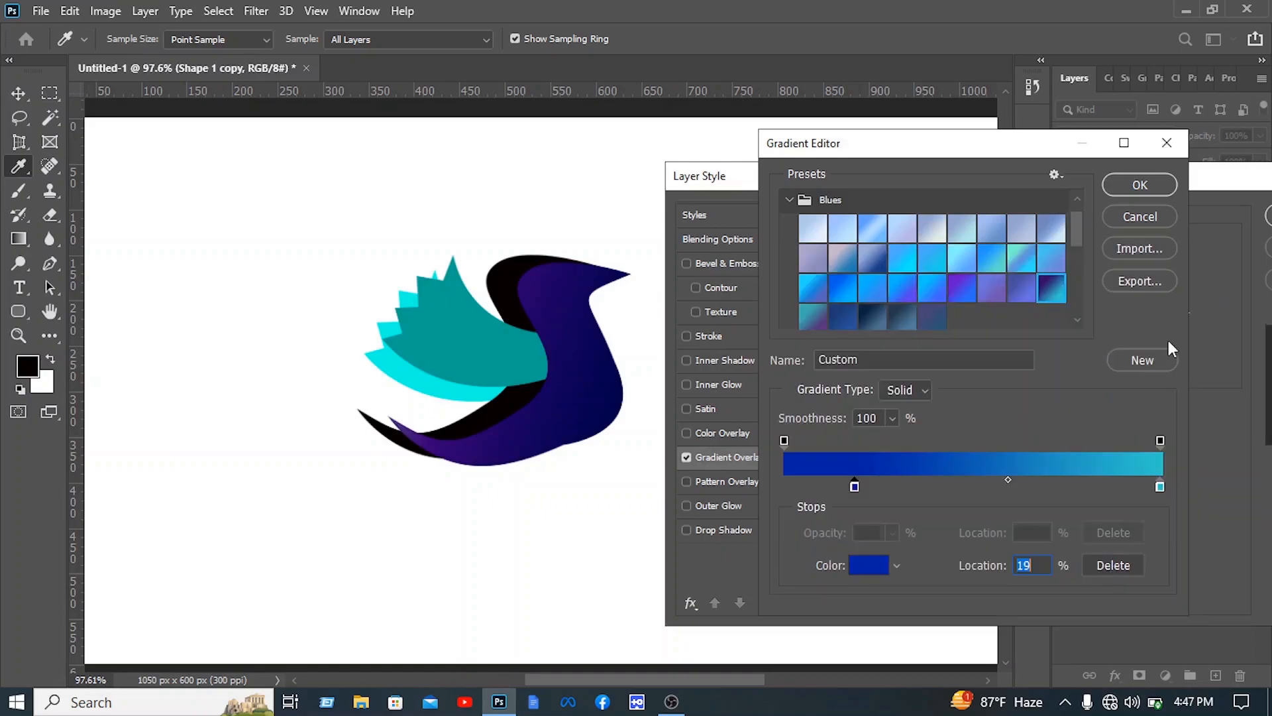
Move the gradient's teal stop to 85% and set the overlay's blend mode to Normal.
drag(1161, 486, 1106, 489)
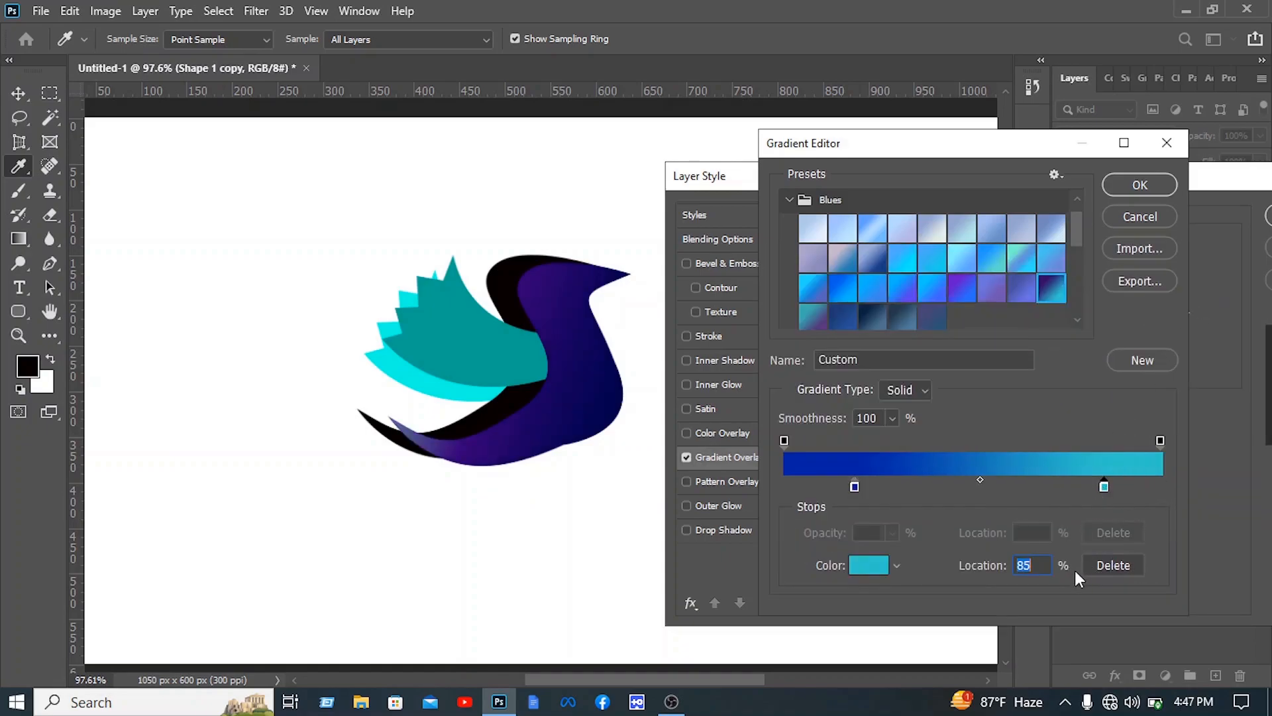
click(1133, 189)
drag(1135, 189, 1066, 153)
click(1010, 201)
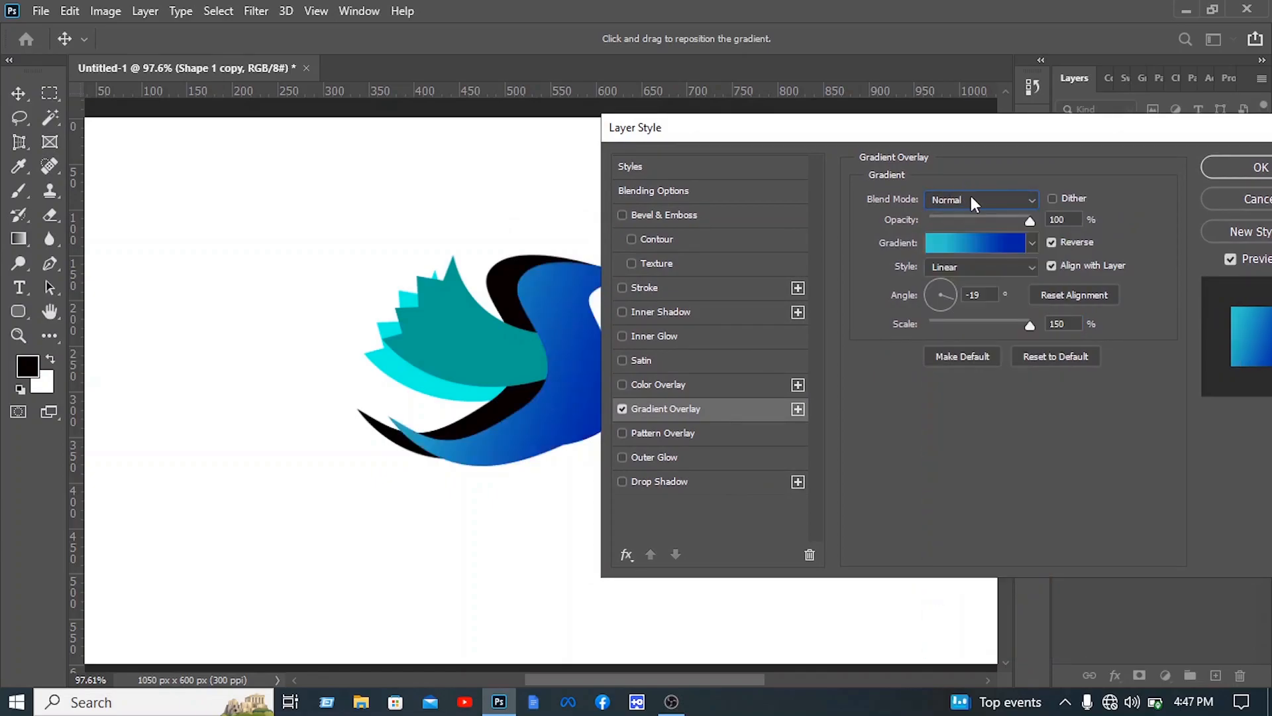
drag(966, 141, 1089, 168)
Sharpen the body's gradient transition by moving the deep blue stop to 33% and the teal stop near the middle, and apply the layer style.
click(1095, 269)
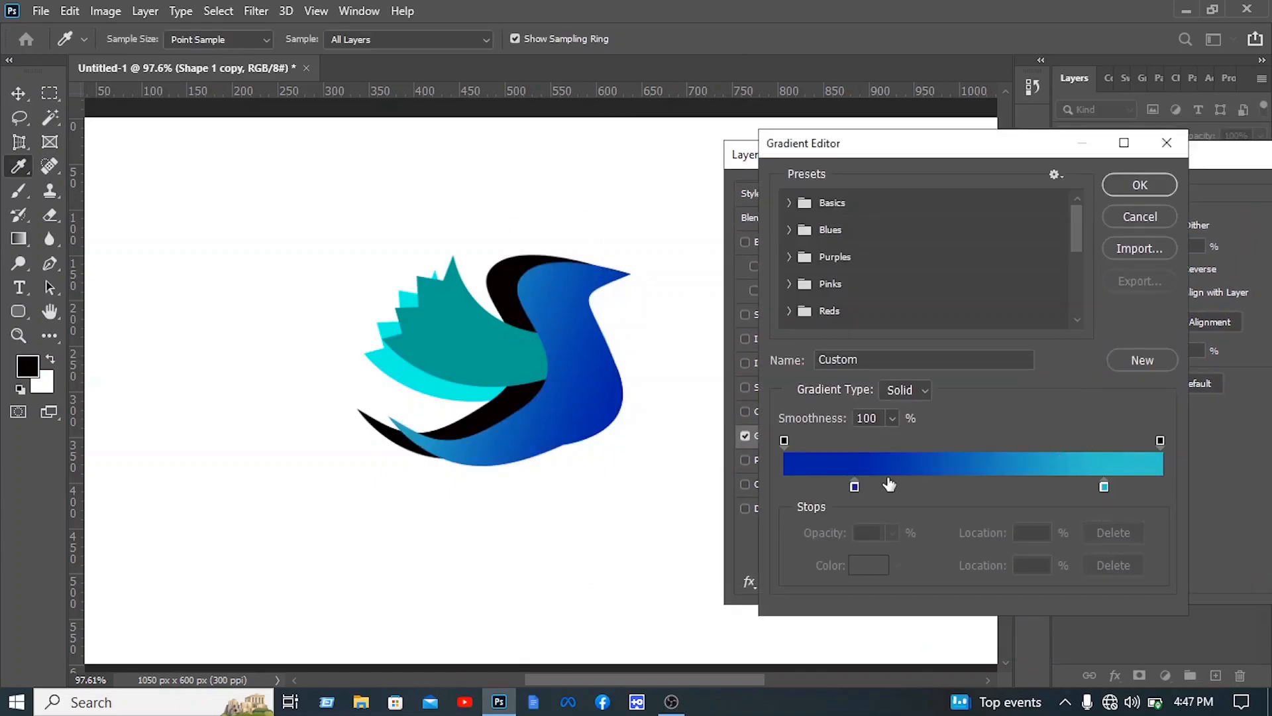
drag(854, 488, 944, 492)
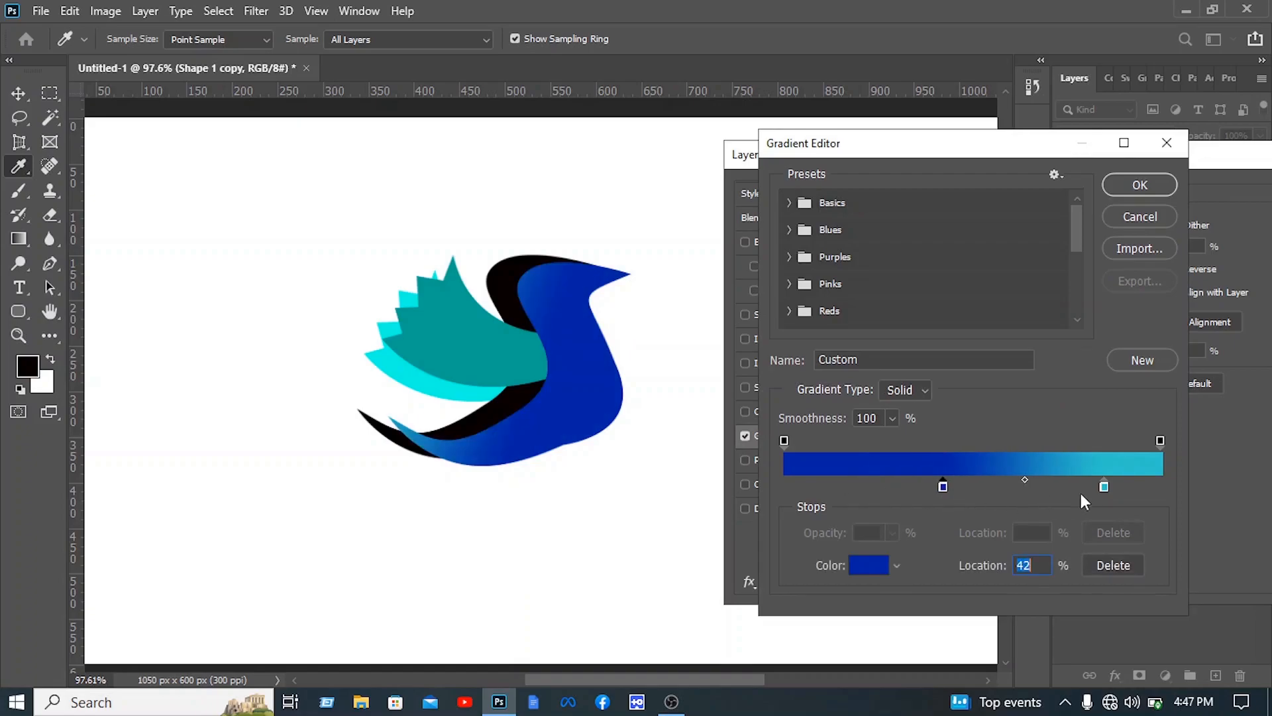
drag(1104, 488, 972, 489)
drag(953, 152, 756, 156)
drag(758, 488, 722, 488)
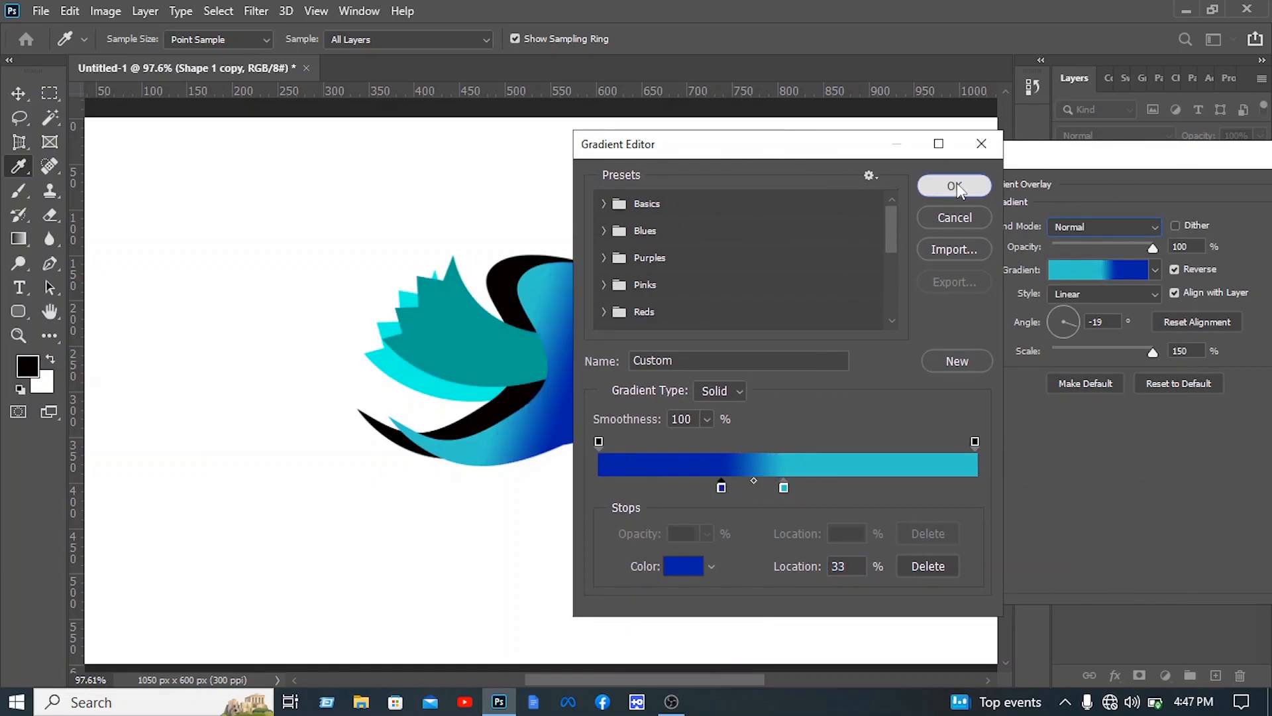
click(957, 183)
drag(988, 154, 789, 154)
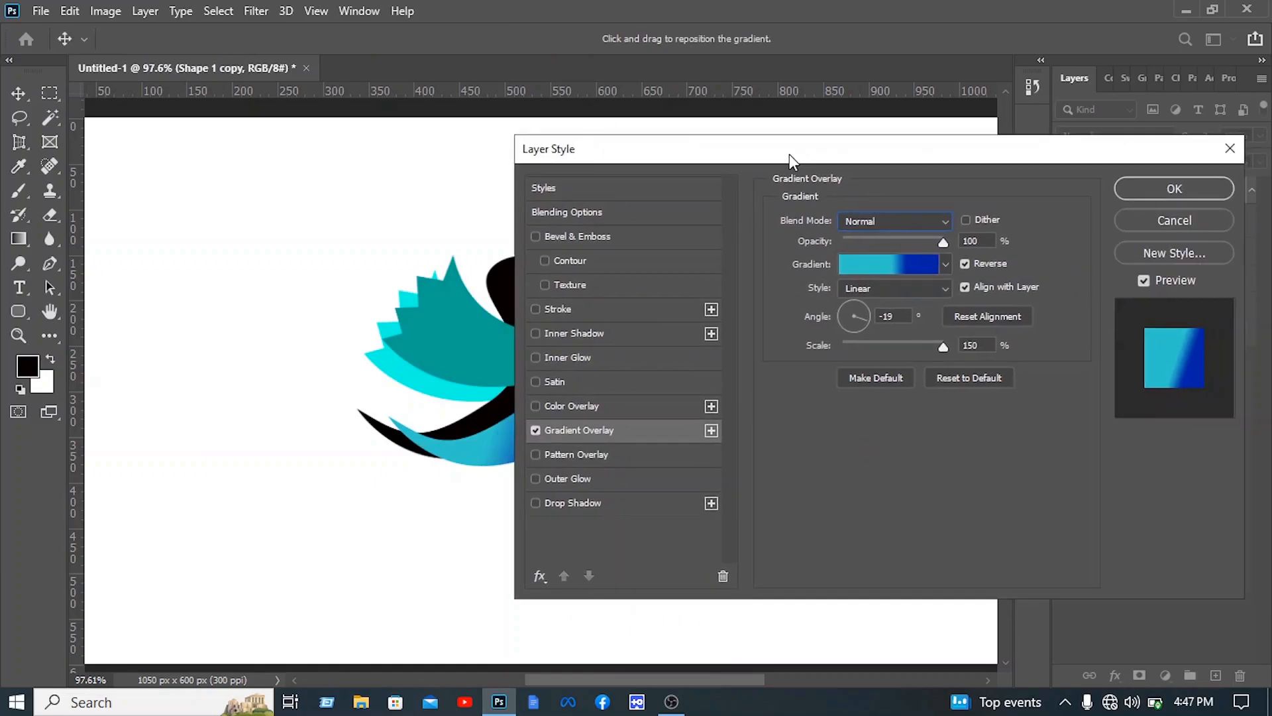
click(1156, 178)
Add a Gradient Overlay effect to the black body shape behind the front body.
click(498, 278)
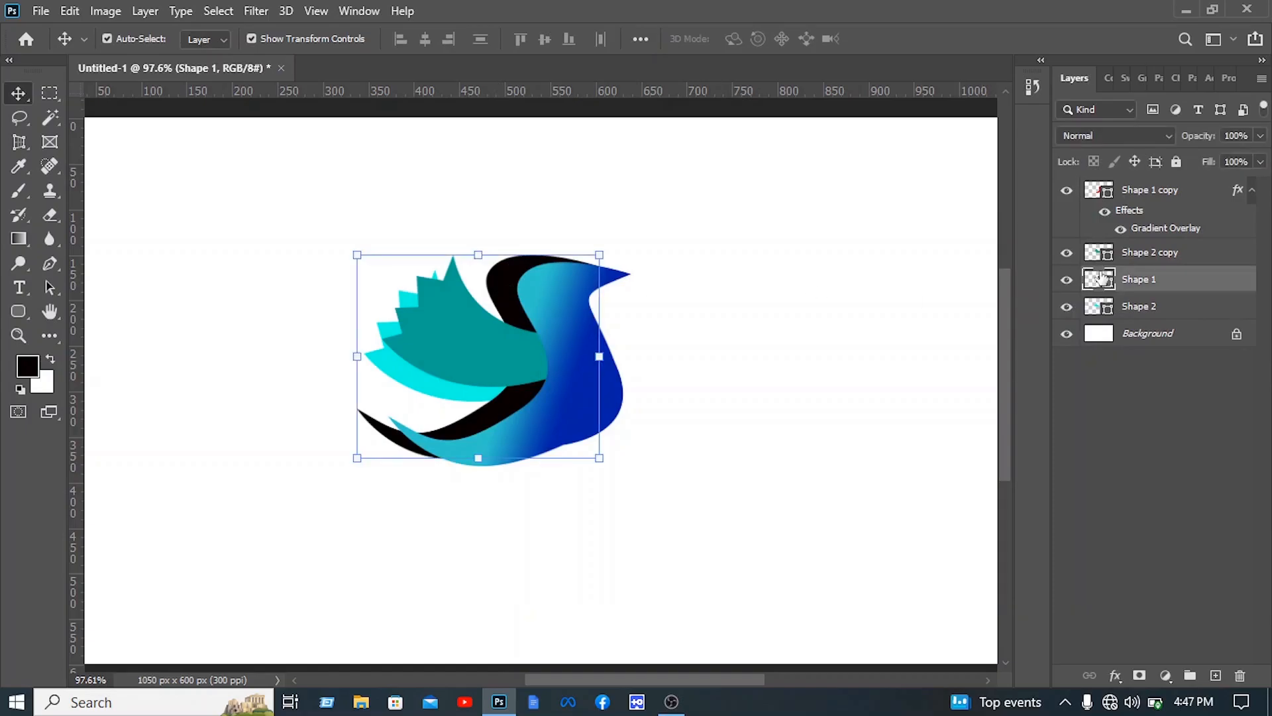
right_click(1129, 282)
click(941, 31)
click(597, 430)
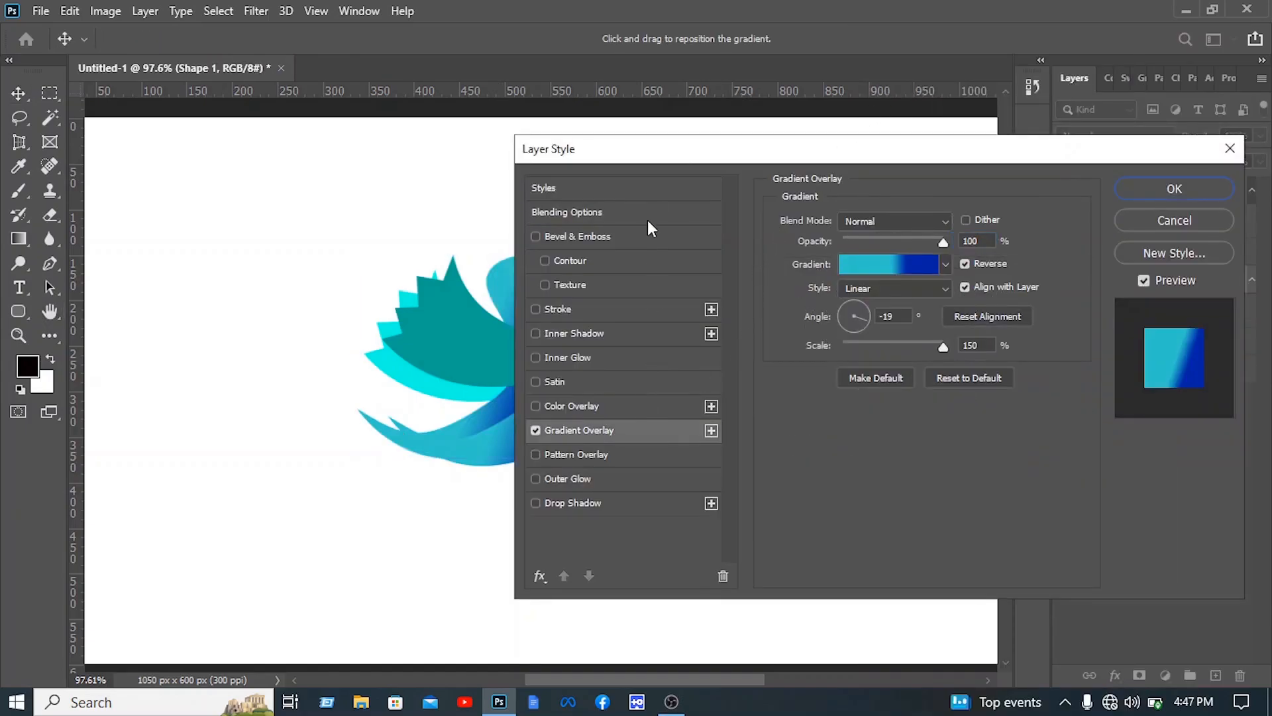
drag(655, 161, 862, 125)
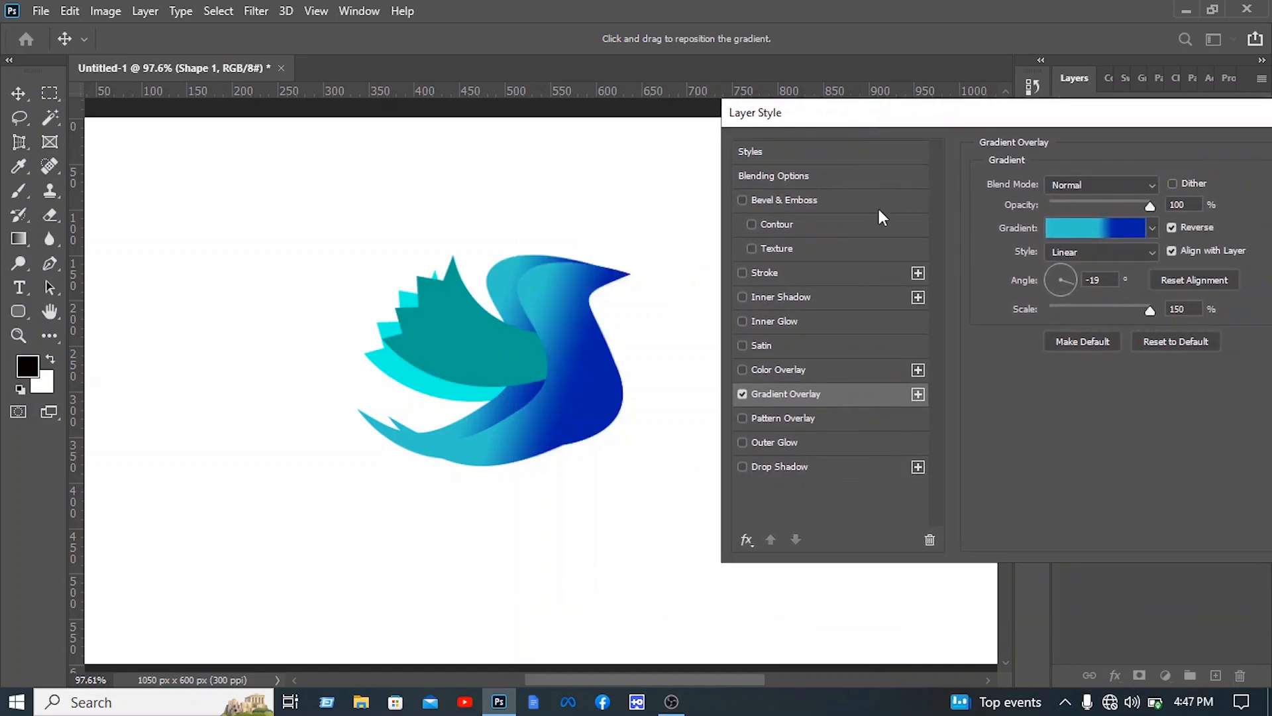
Use the Blue_20 preset on the rear body shape, with its dark stop moved slightly inward and its light stop at 77%, and apply it.
click(1091, 226)
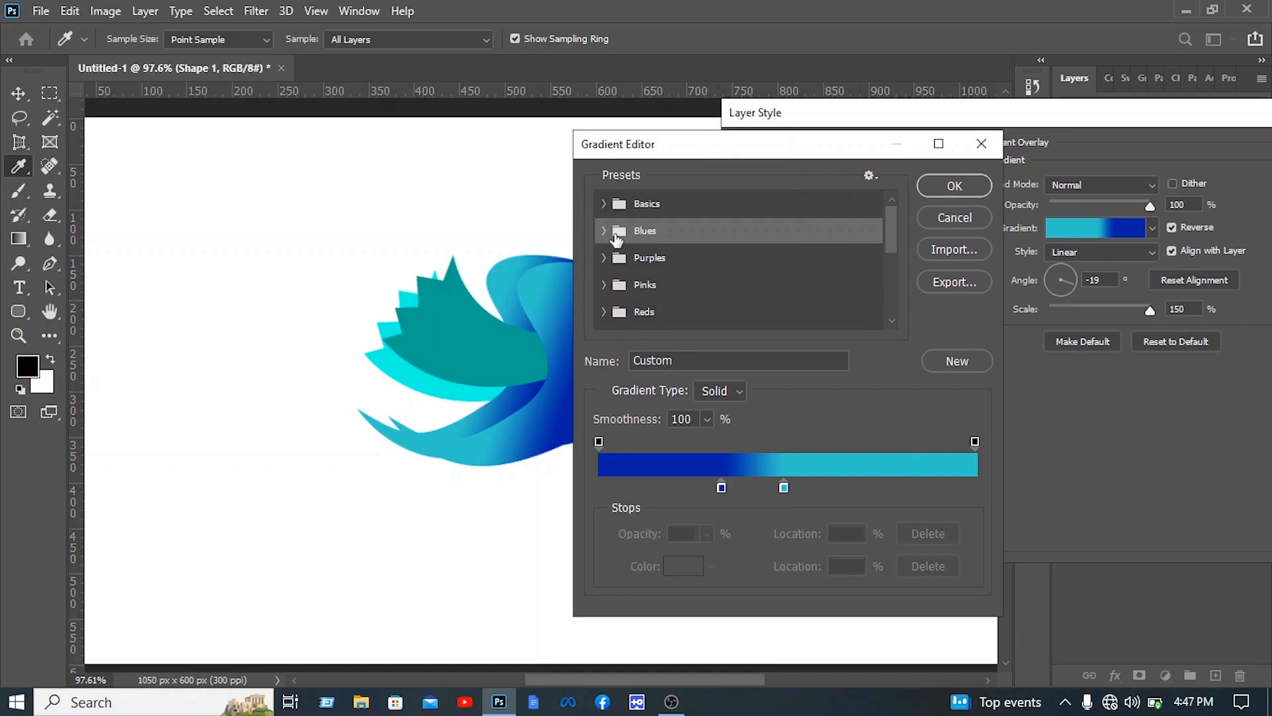
click(617, 239)
scroll(646, 275, down, 2)
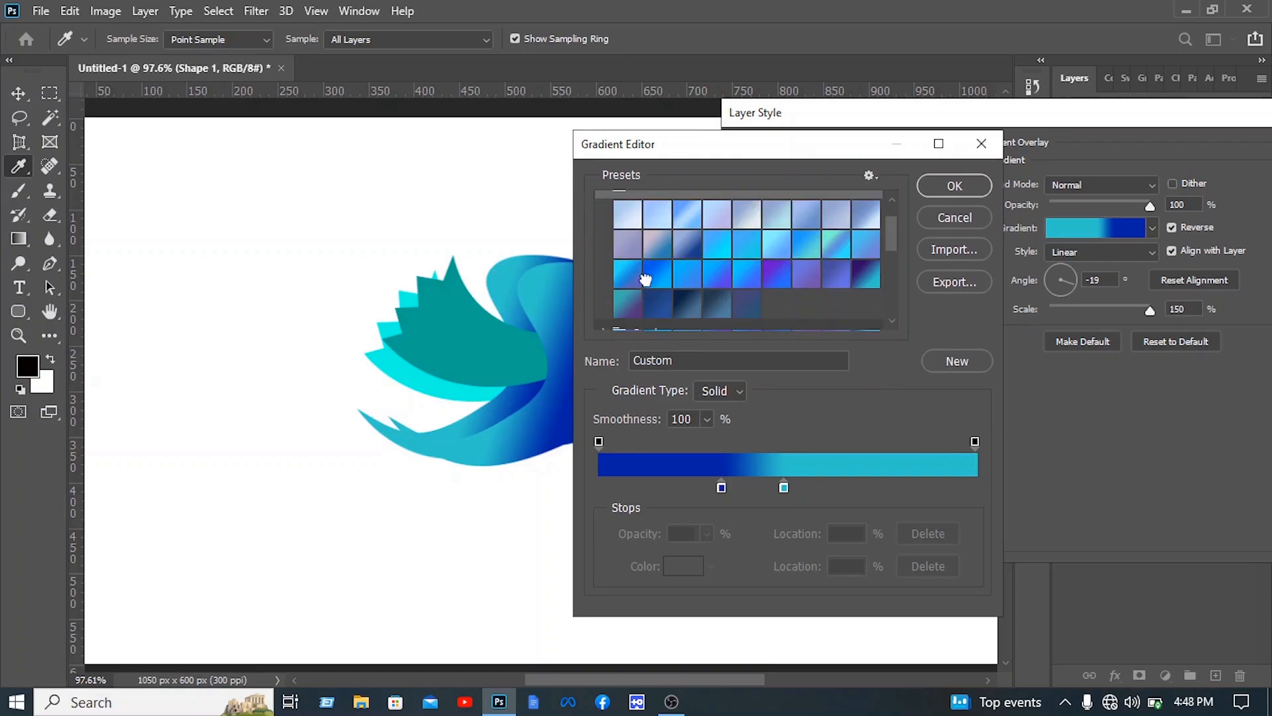
click(646, 279)
drag(670, 137, 918, 122)
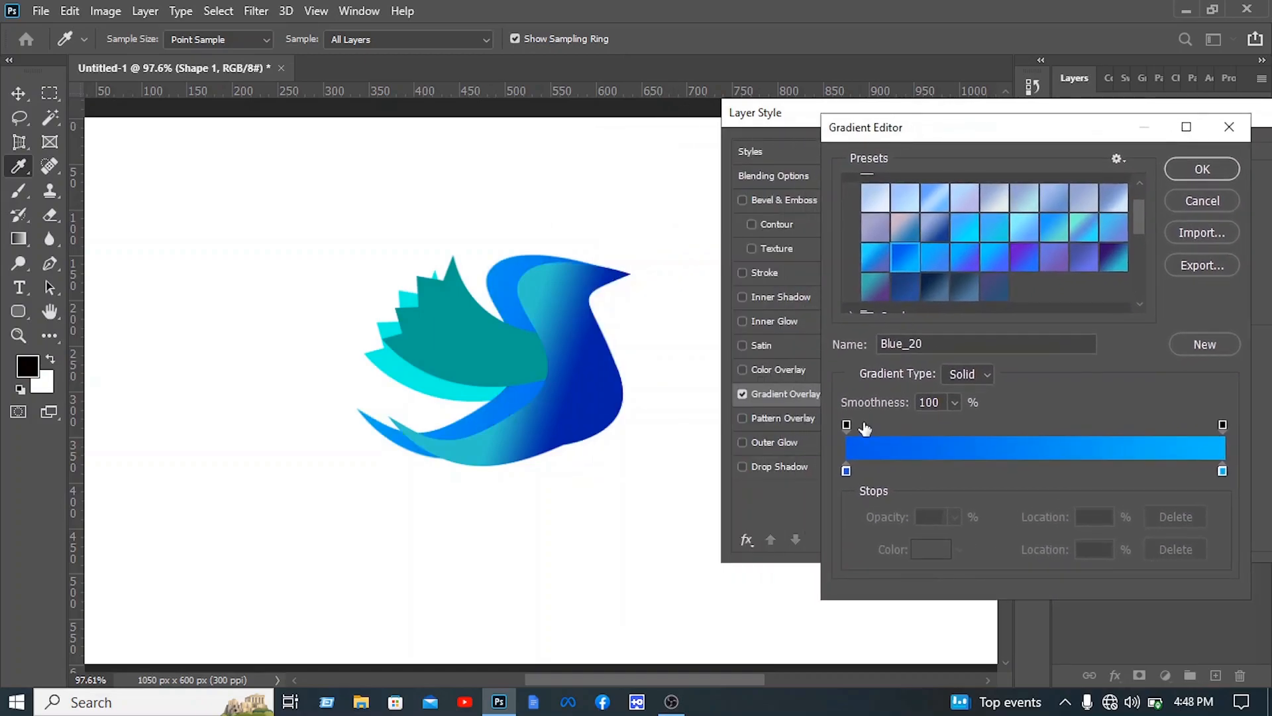
drag(846, 470, 891, 471)
drag(1222, 468, 1139, 472)
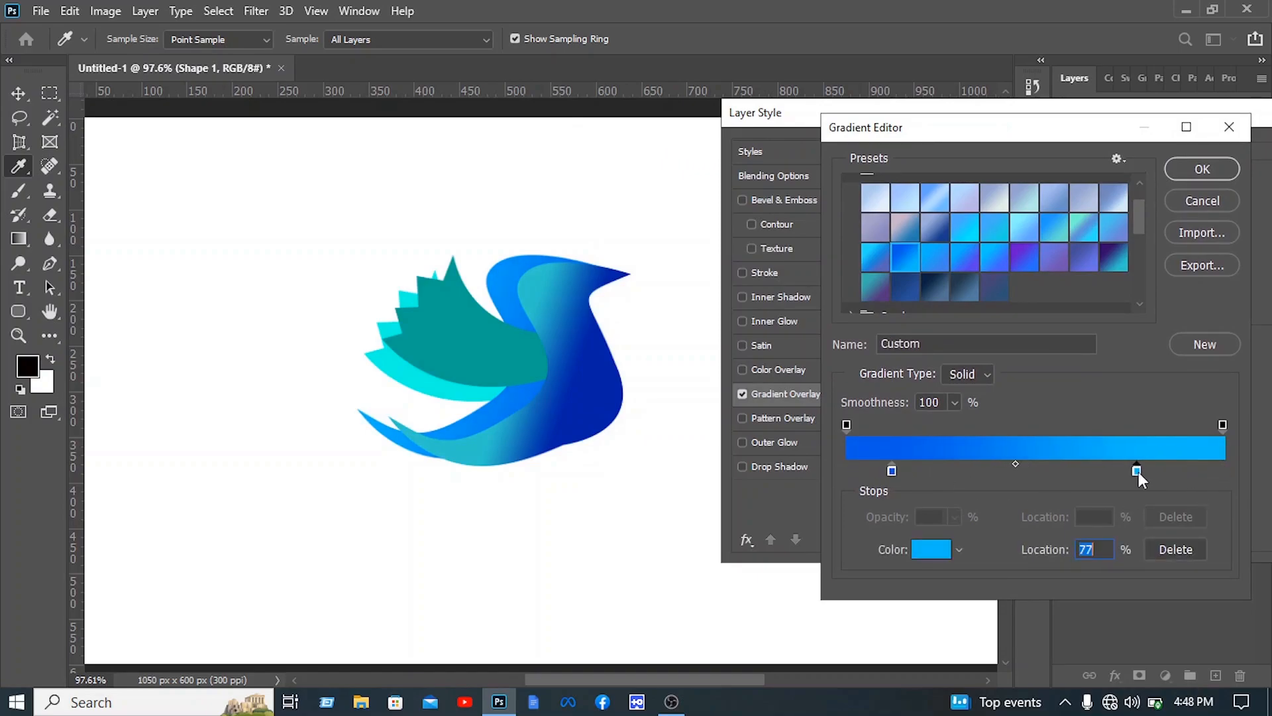
click(1196, 167)
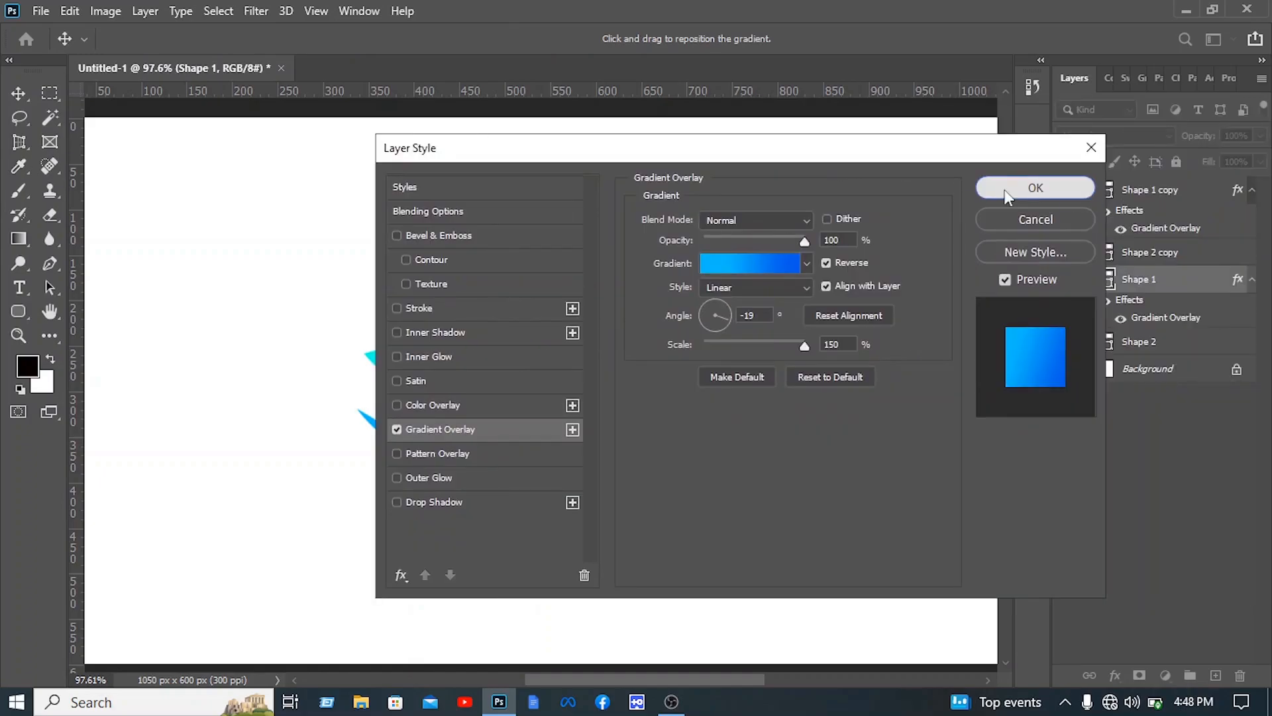
click(1036, 188)
Add a Gradient Overlay effect to the dark teal wing copy.
click(440, 350)
right_click(1183, 241)
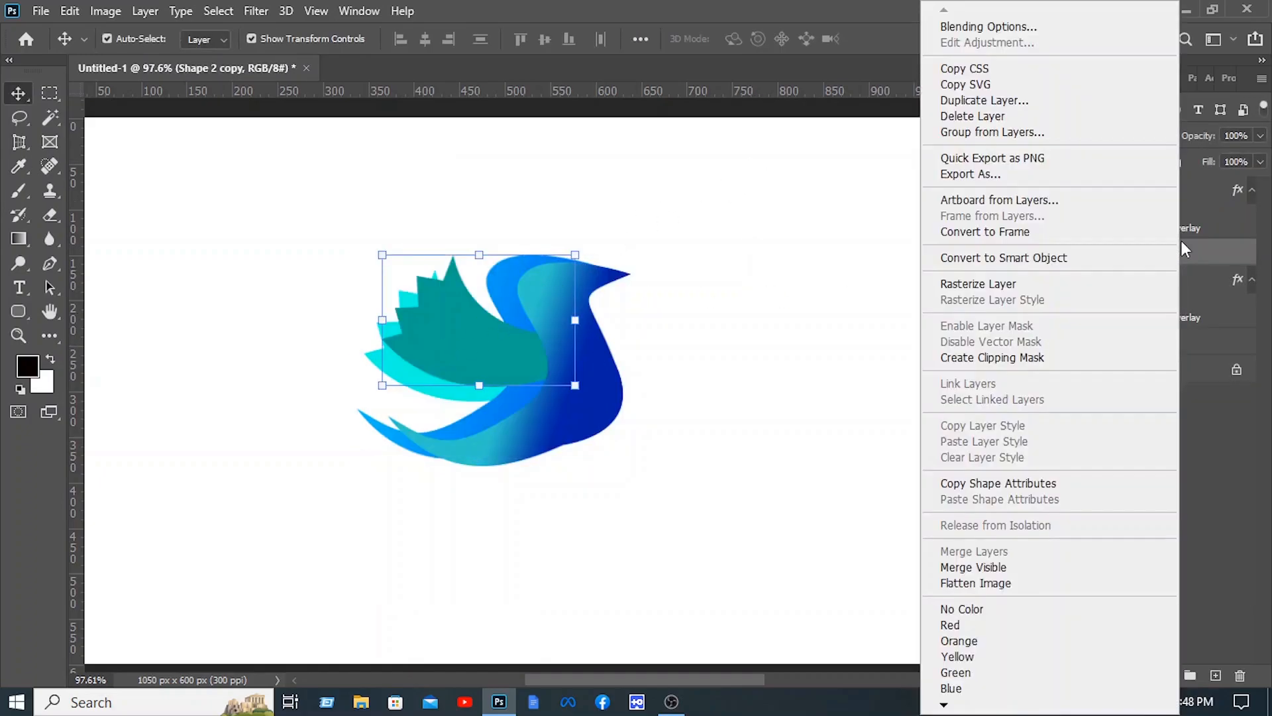
click(1086, 31)
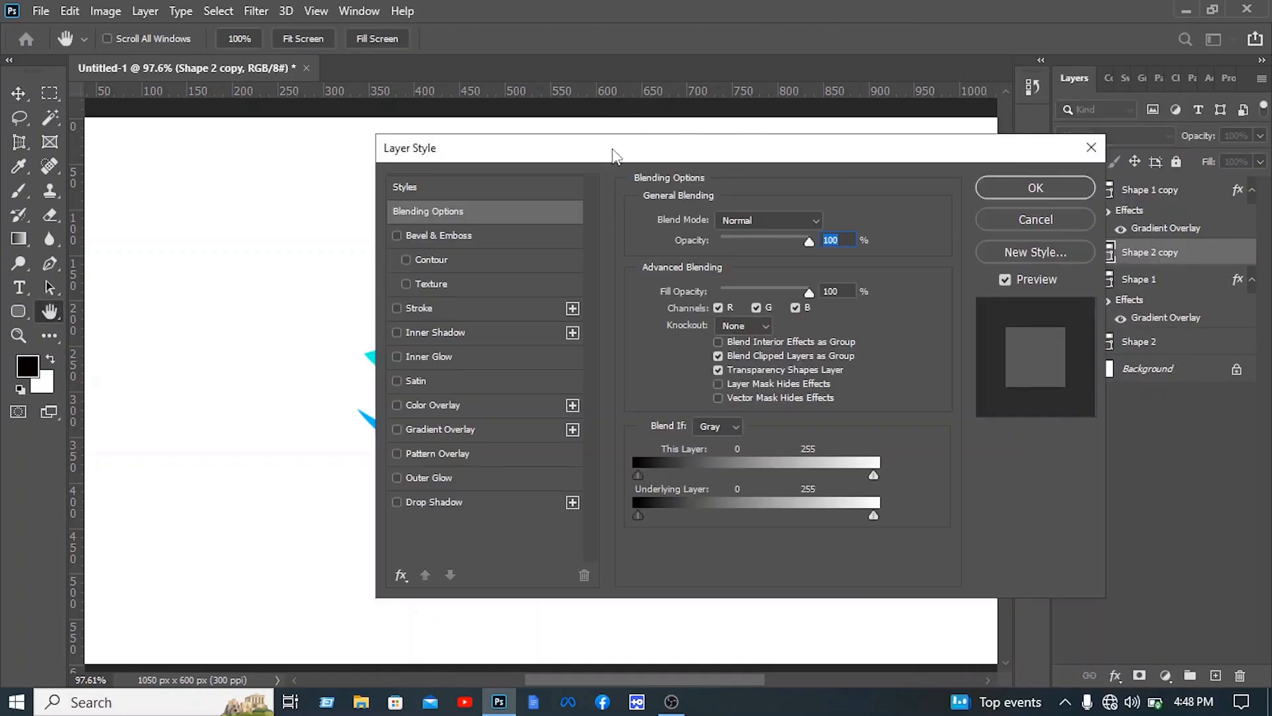
drag(610, 155, 936, 165)
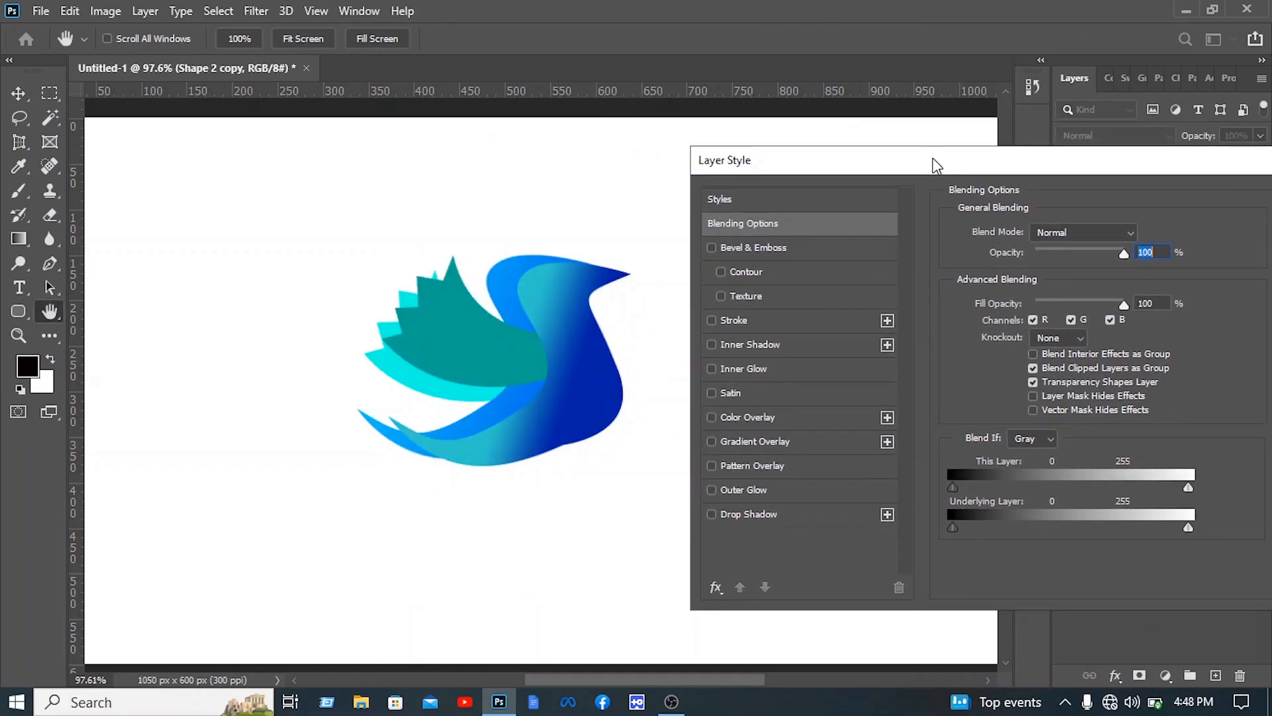
click(806, 444)
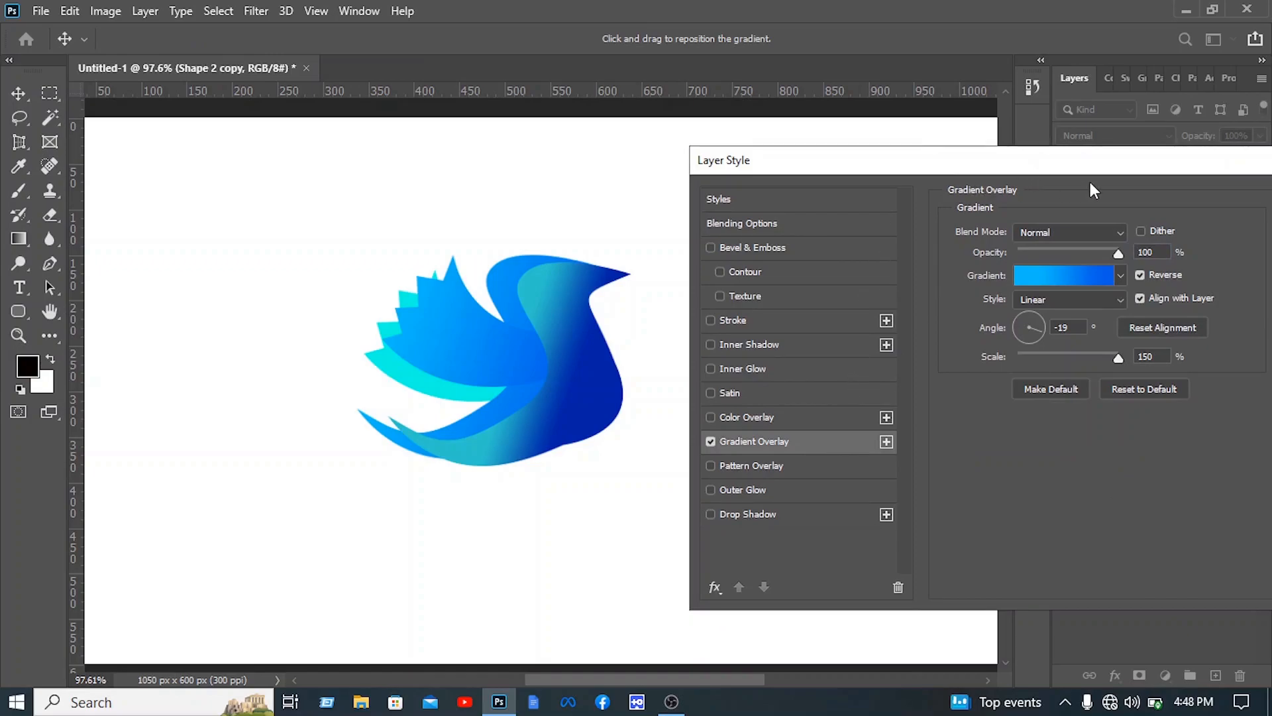
Set the front wing's gradient overlay to the Purple_02 preset from the Purples group.
click(1087, 275)
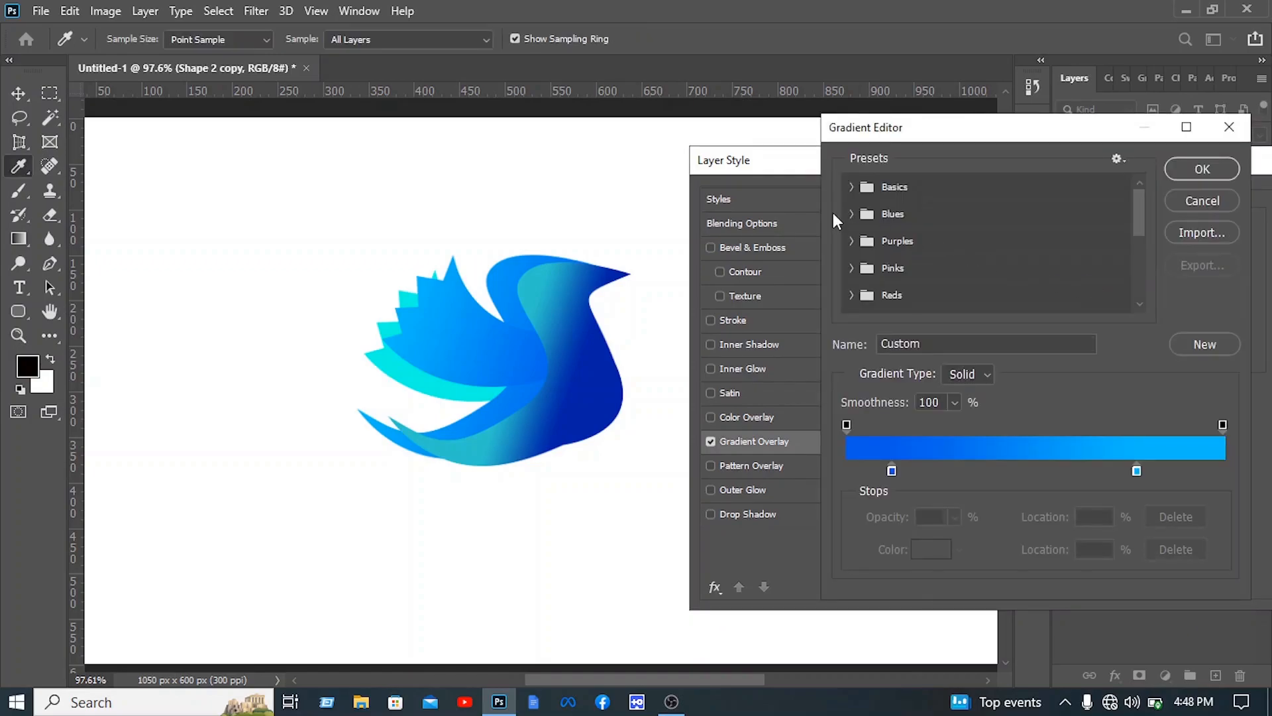
scroll(875, 245, down, 2)
scroll(875, 245, up, 1)
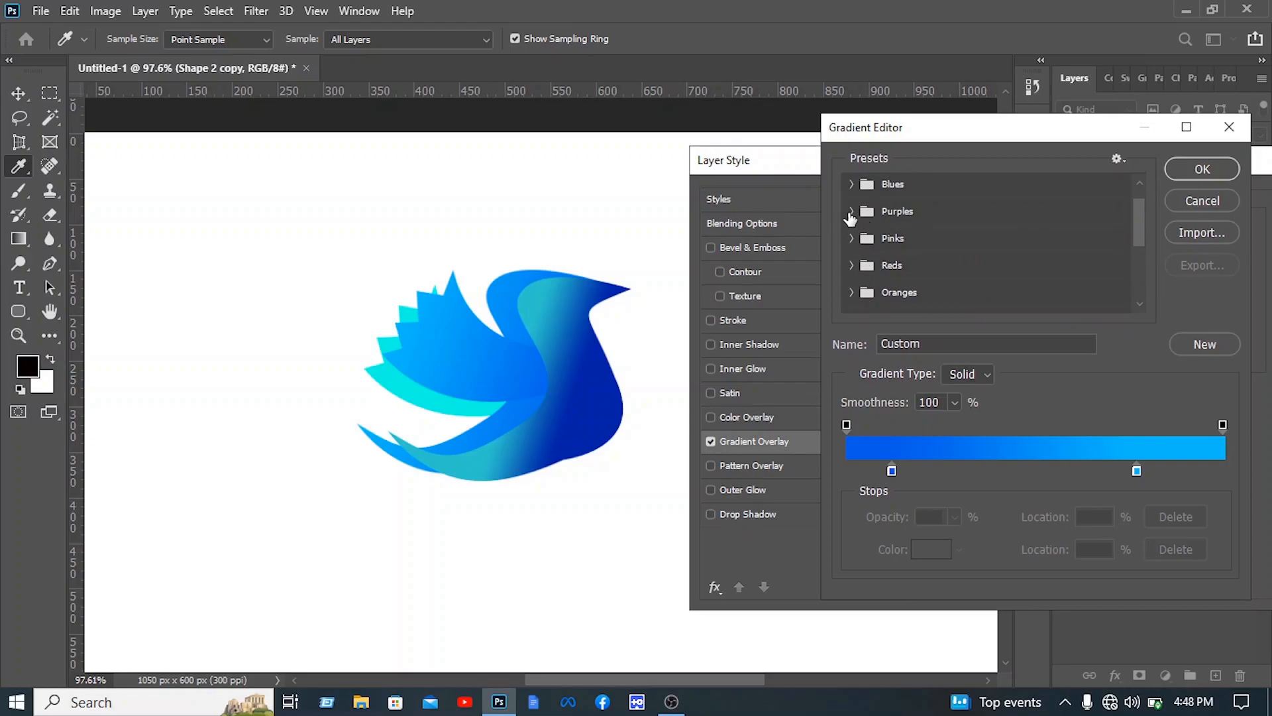
click(851, 212)
scroll(911, 239, down, 1)
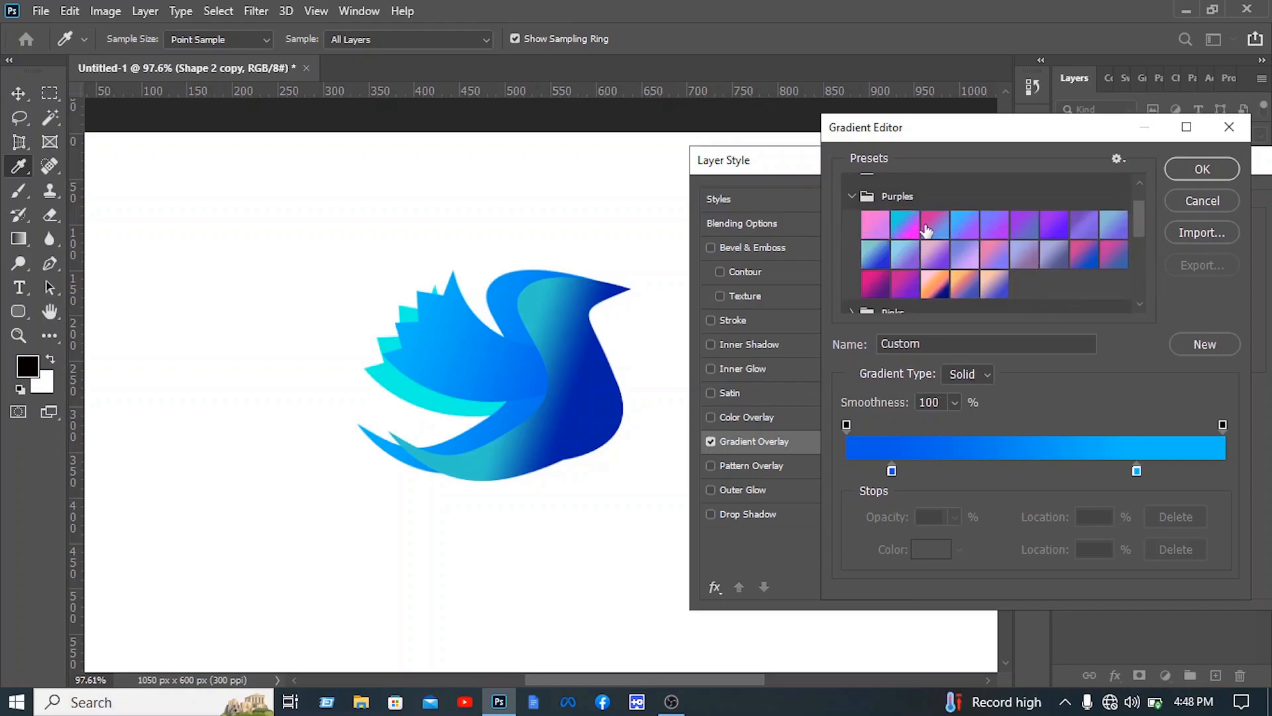
click(905, 225)
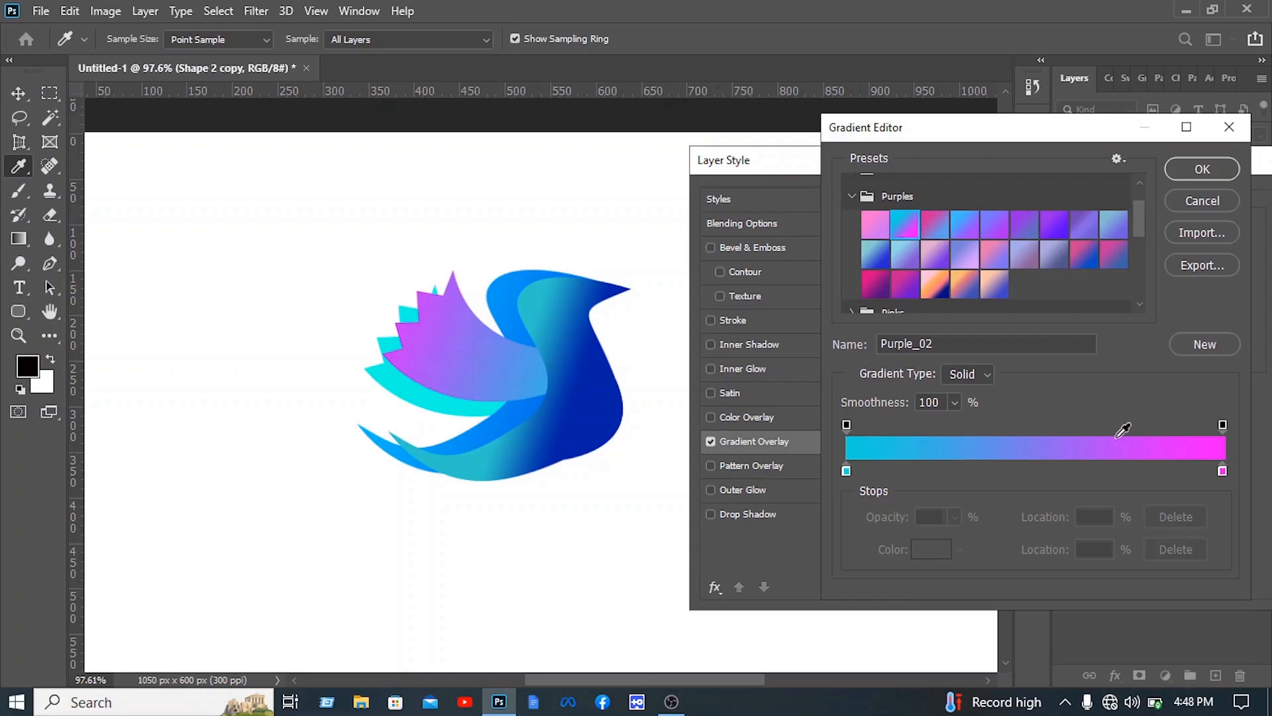
Move the front wing gradient's cyan stop inward to 17%, apply the layer style and deselect the shape.
drag(847, 471, 912, 469)
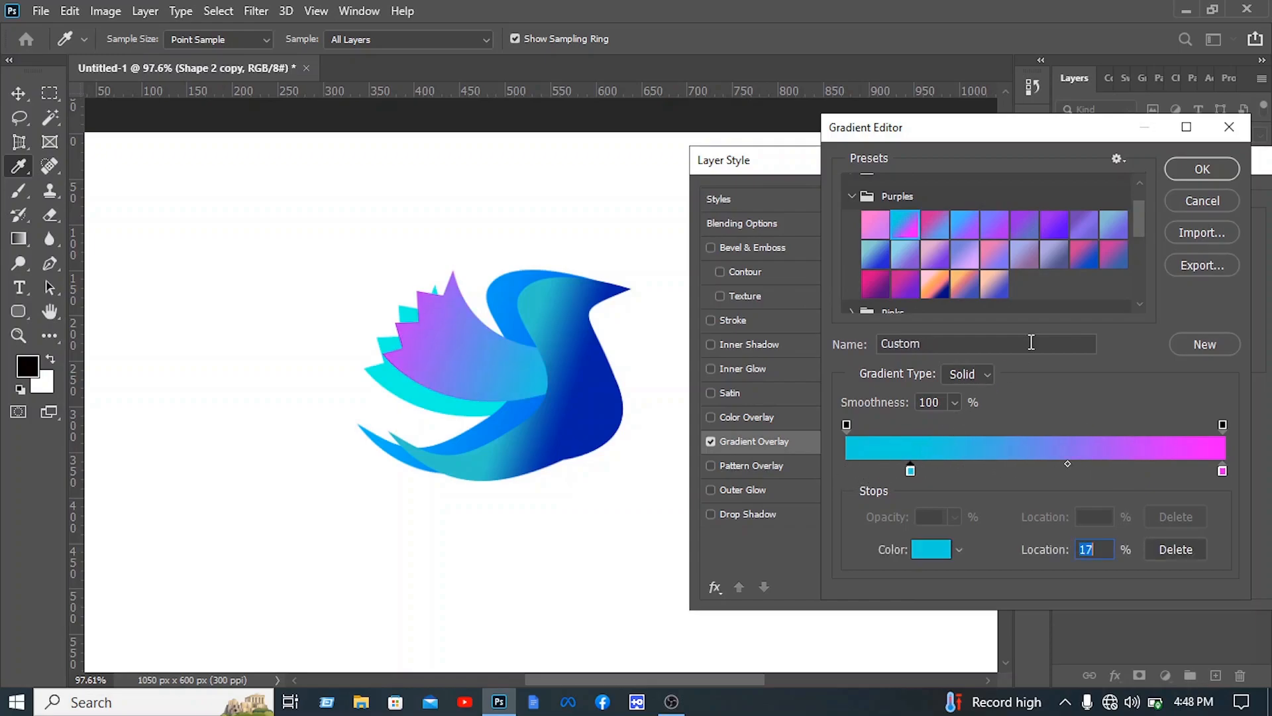
click(1203, 170)
drag(1185, 164, 843, 176)
click(1011, 201)
click(891, 202)
Add a Gradient Overlay in the same cyan-to-magenta gradient to the rear wing, turn Reverse off and apply it.
click(408, 390)
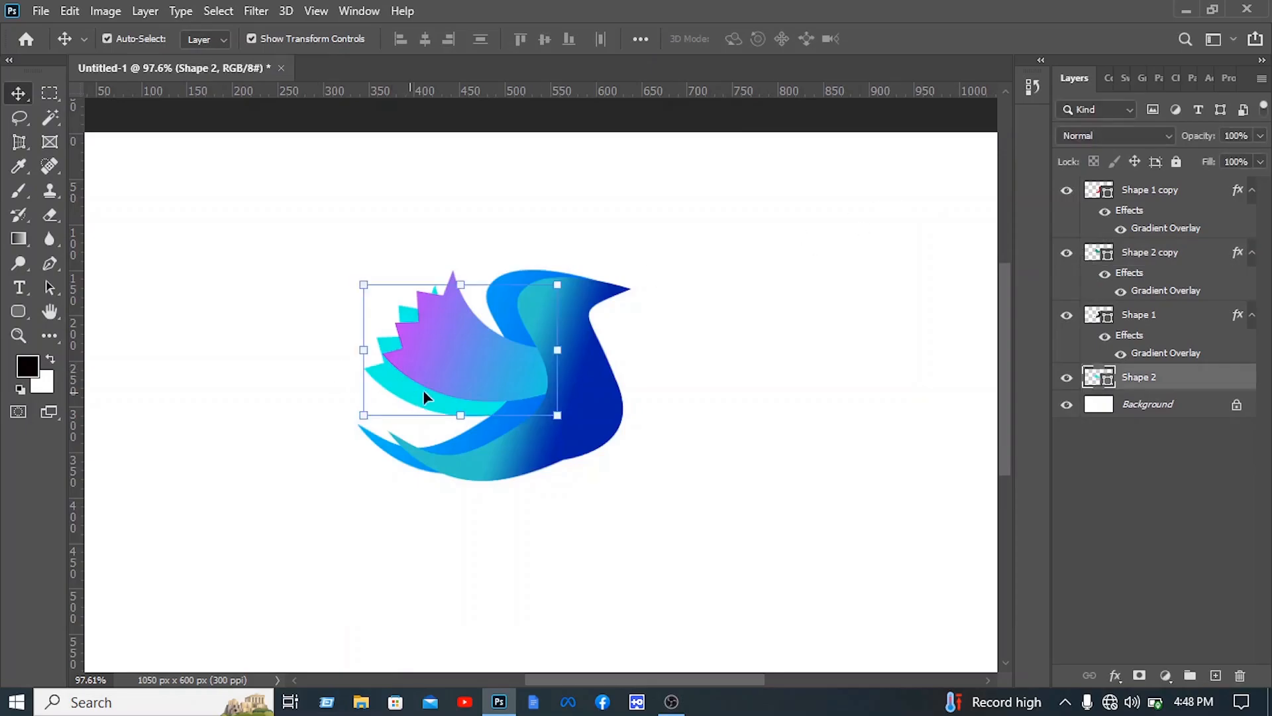
right_click(1146, 389)
click(1020, 28)
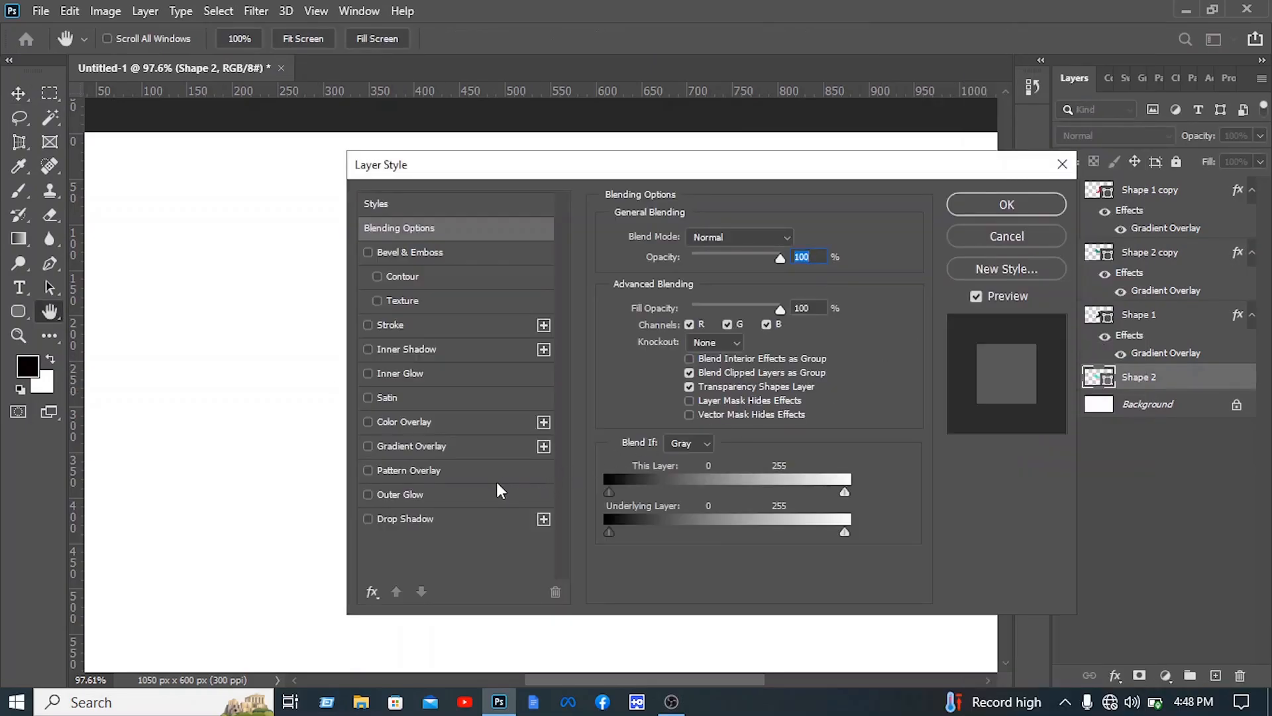
click(472, 450)
drag(672, 162, 1057, 160)
click(1186, 279)
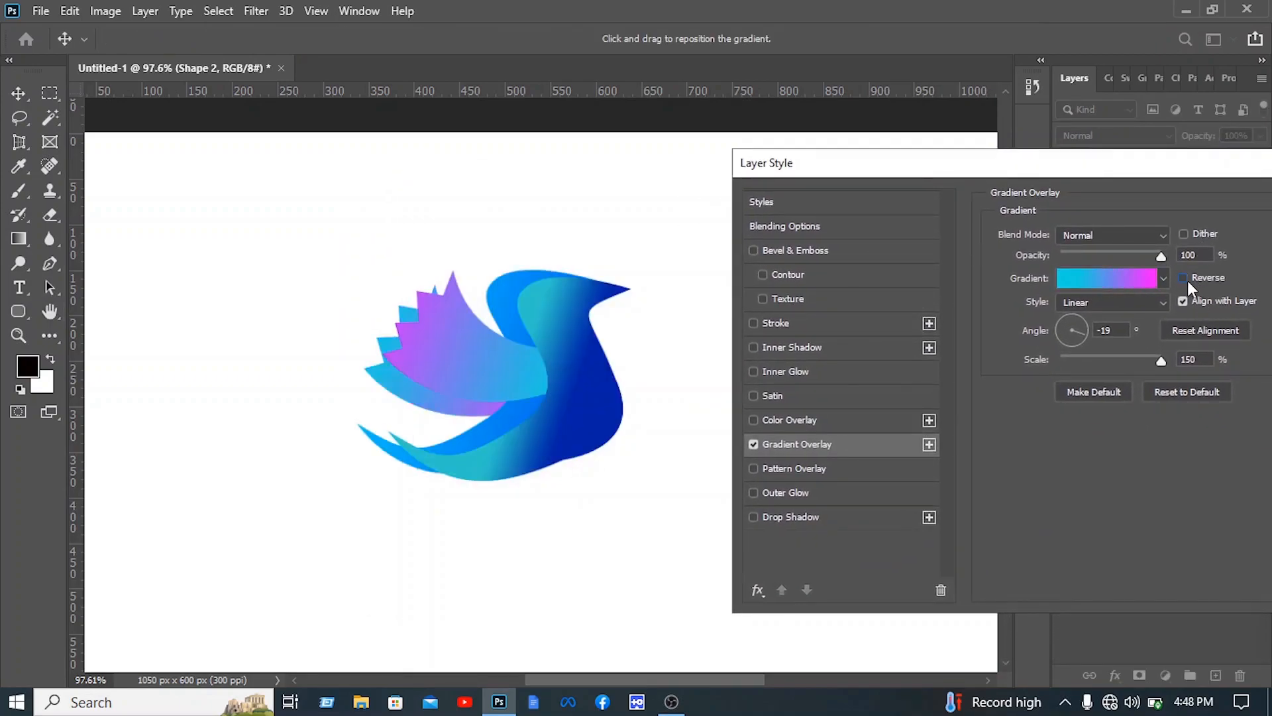
drag(1119, 174, 920, 173)
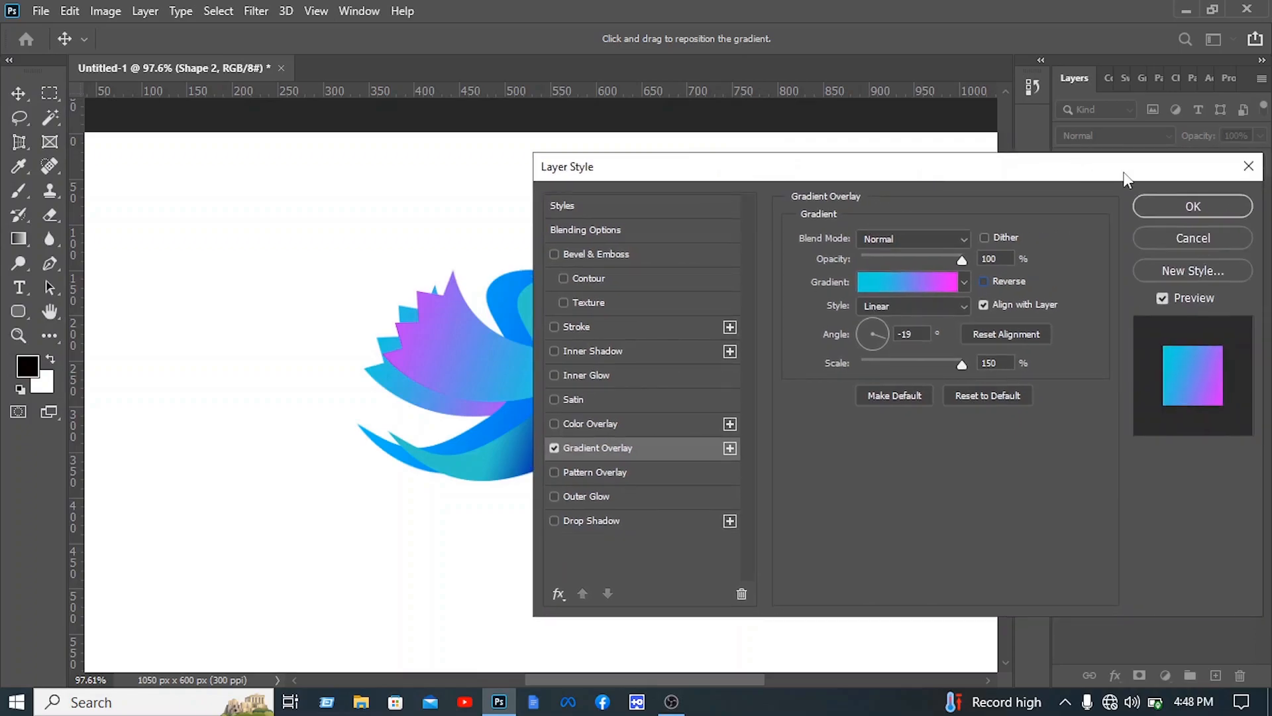
click(1206, 202)
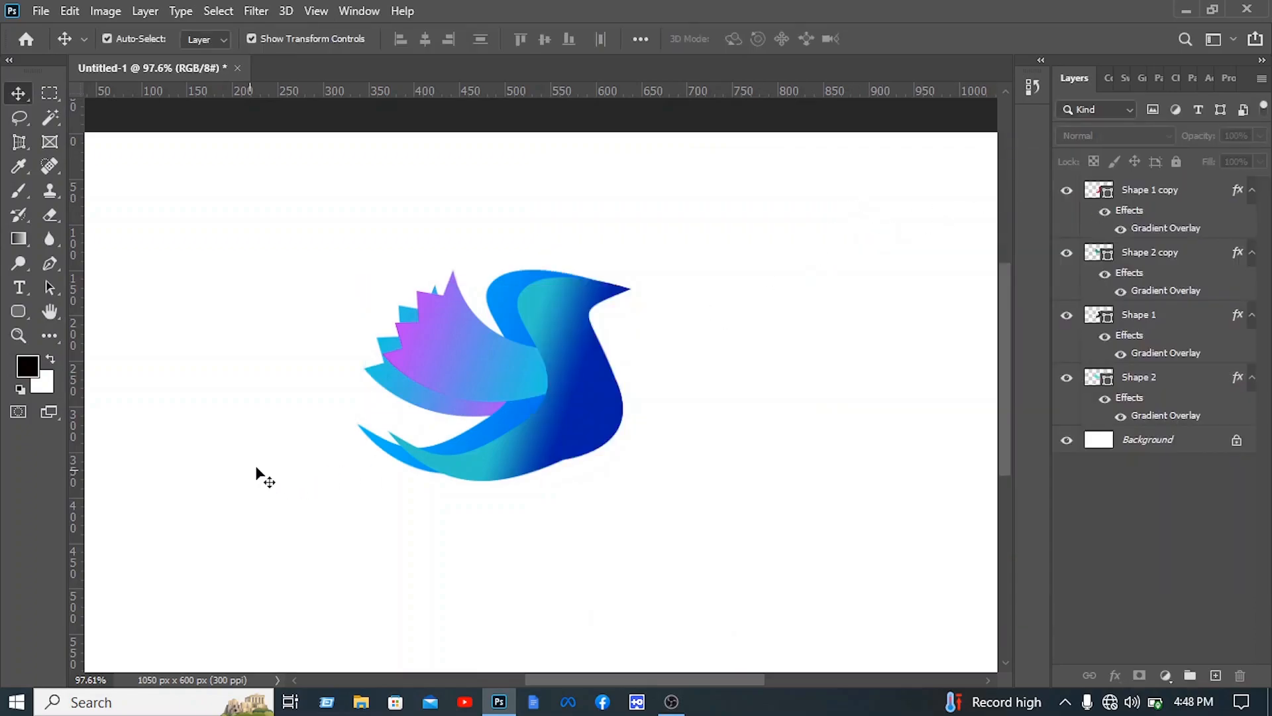
Scale all four bird shapes up together so the logo nearly fills the canvas height, and center it on the canvas.
scroll(398, 476, down, 1)
drag(613, 534, 477, 204)
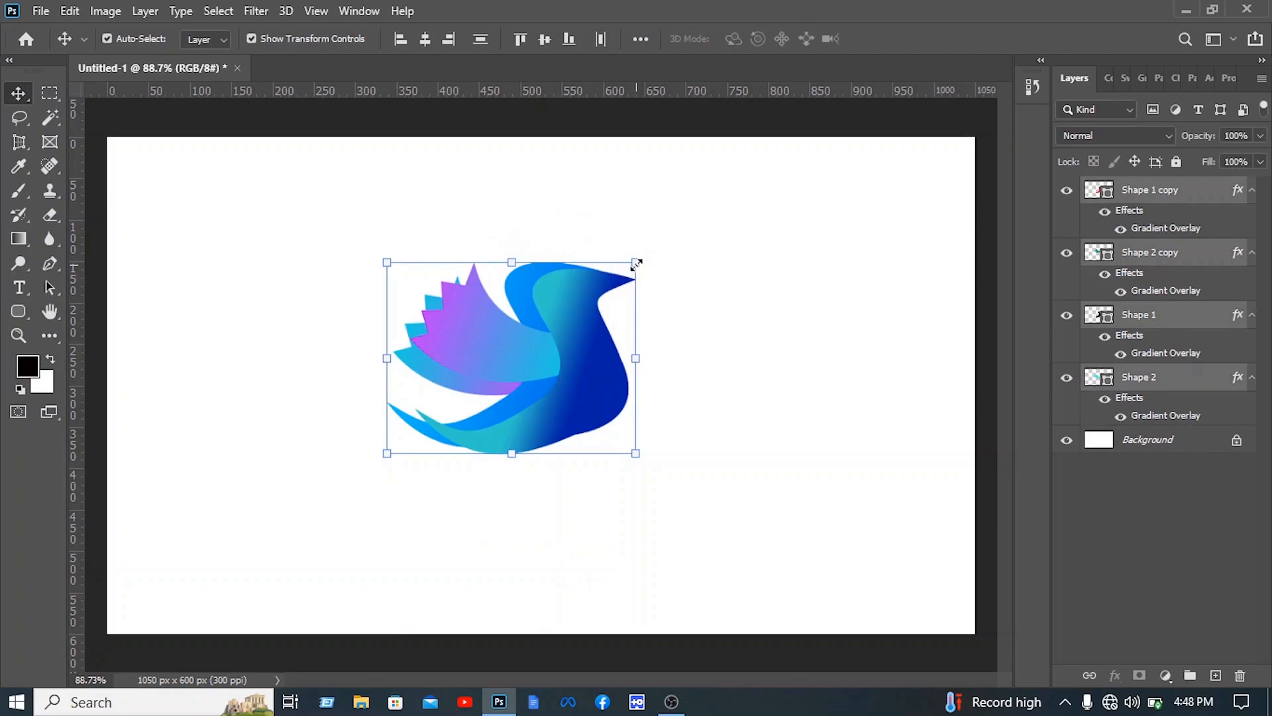
drag(778, 227, 889, 190)
drag(775, 302, 721, 387)
drag(734, 258, 868, 202)
drag(761, 347, 754, 350)
drag(847, 169, 855, 163)
drag(764, 253, 761, 258)
click(923, 39)
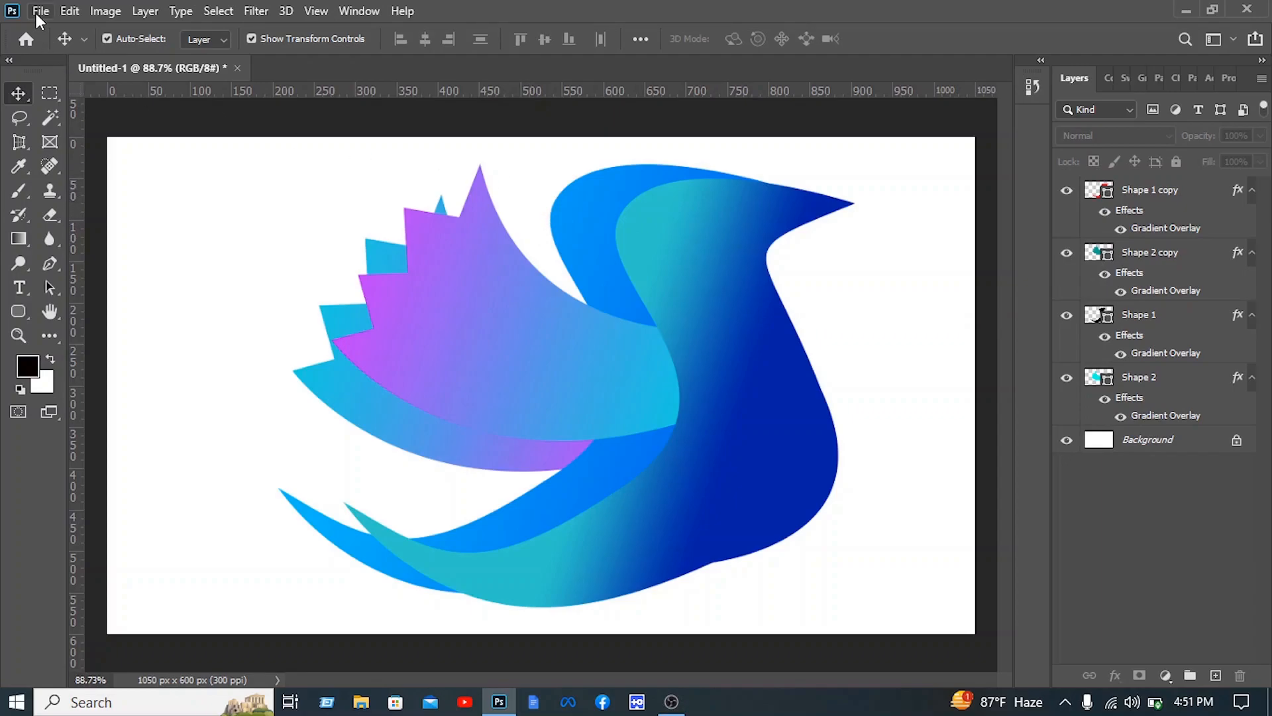
Open the design placeholder of Logo Mockup on panel wall.psd for editing and clear its existing artwork off the canvas.
click(27, 38)
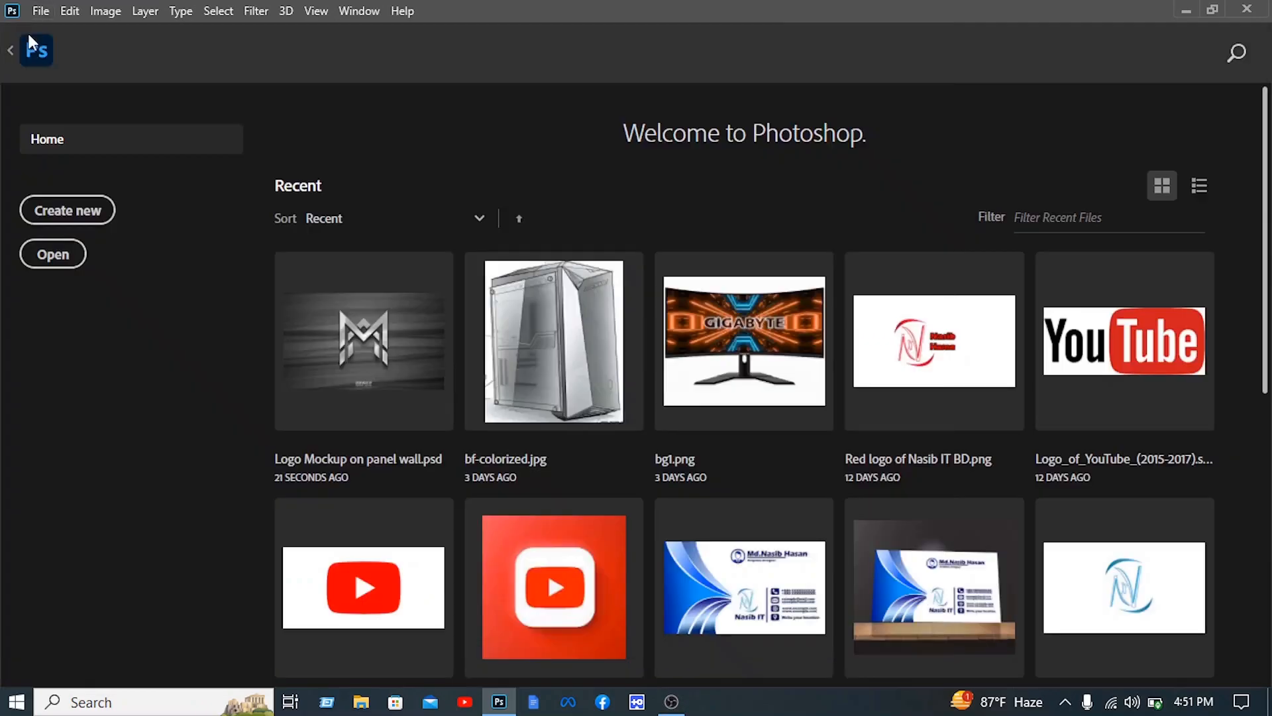
click(372, 306)
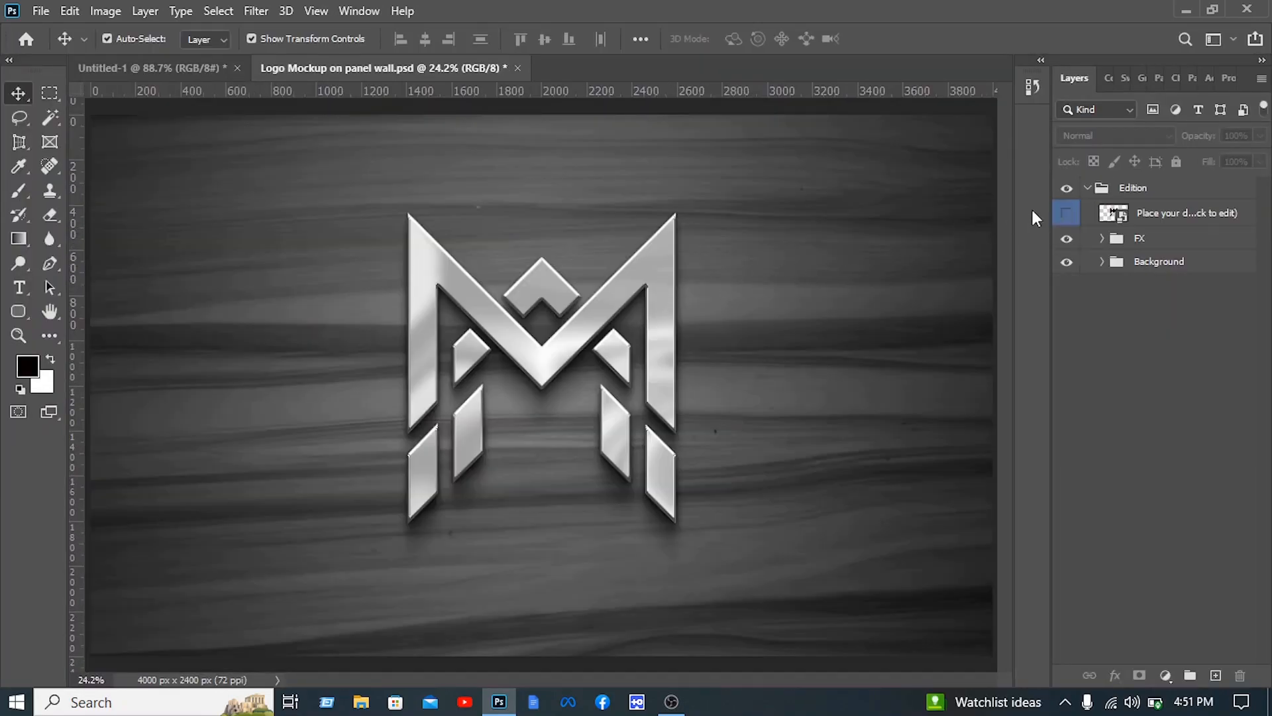
double_click(1112, 214)
drag(756, 388, 310, 319)
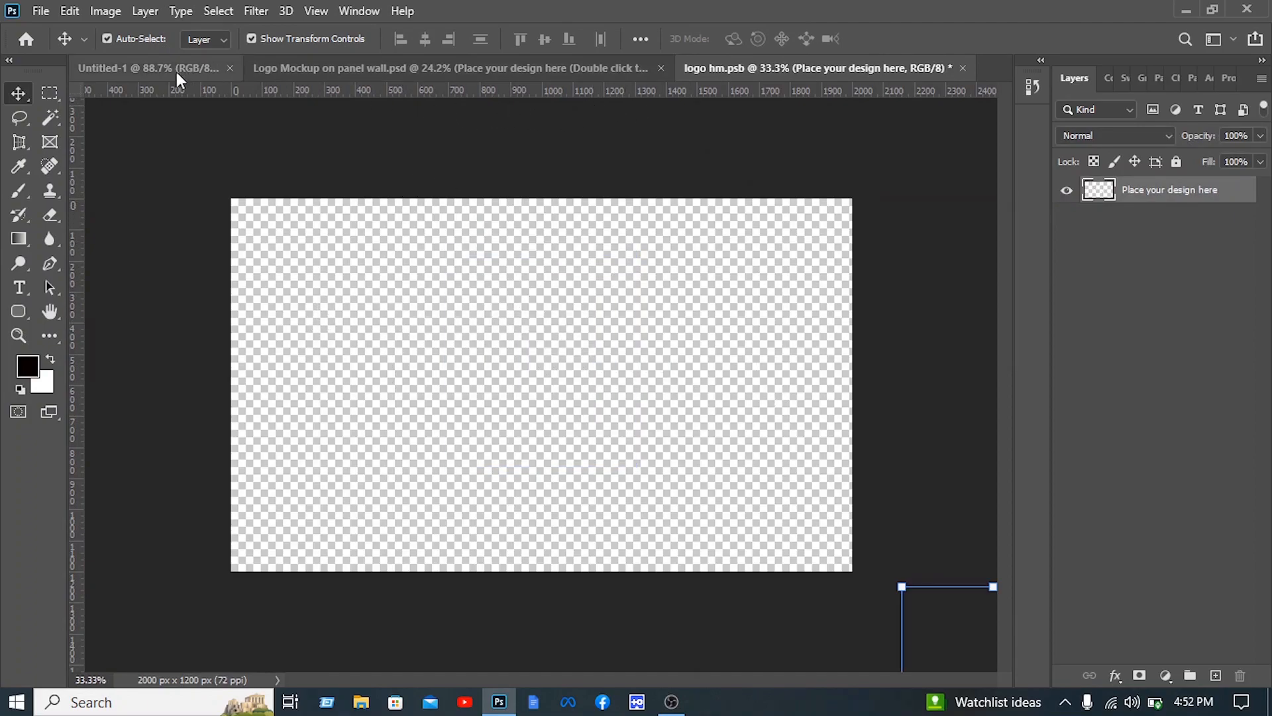
Bring the four bird shapes from Untitled-1 into logo hm.psb and fit them near the middle of its canvas.
click(175, 70)
drag(918, 506, 398, 297)
drag(462, 339, 634, 76)
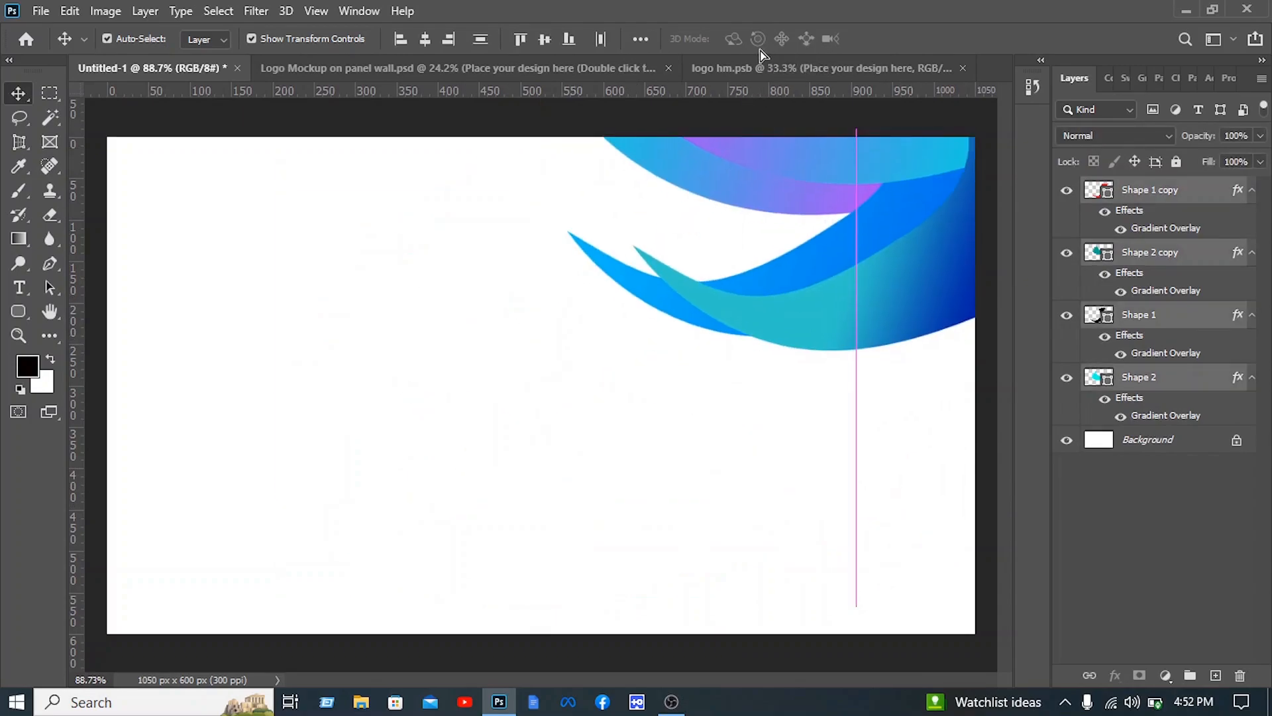
drag(760, 55, 765, 62)
drag(578, 81, 638, 336)
drag(843, 332, 620, 383)
click(923, 39)
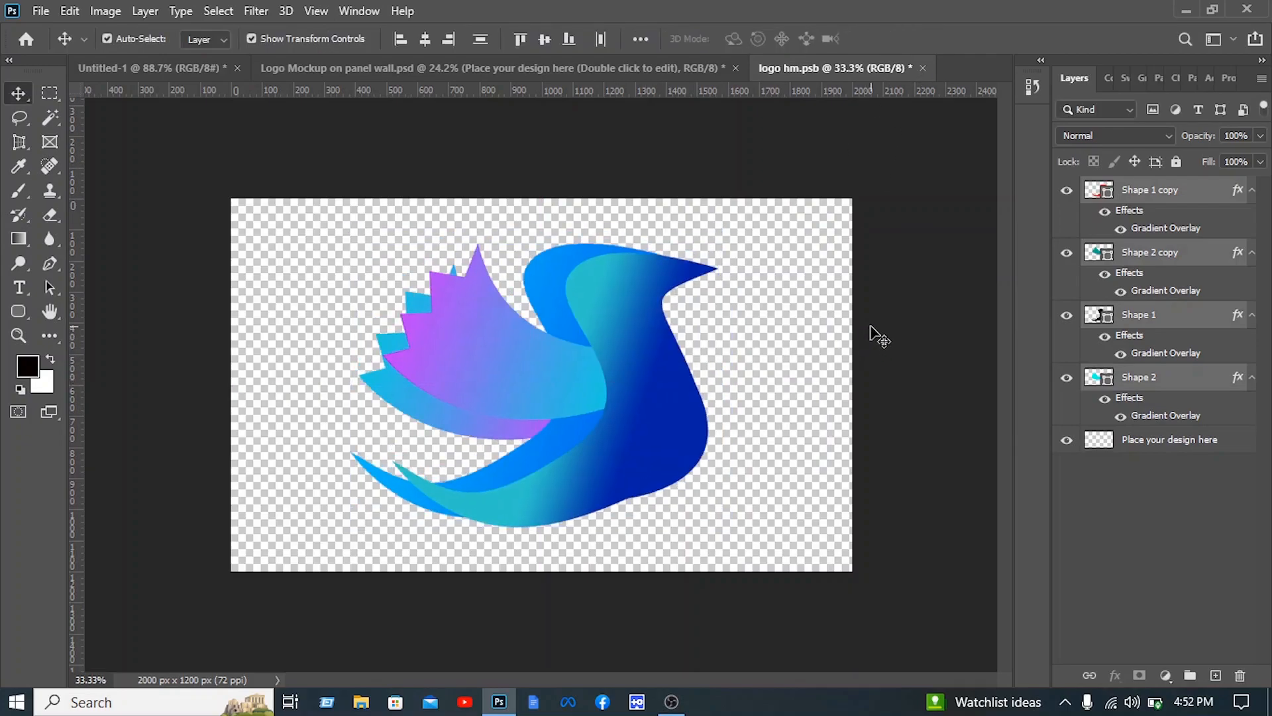
Save the logo hm.psb artwork with the bird and close it to update the wall mockup.
click(869, 336)
key(ctrl)
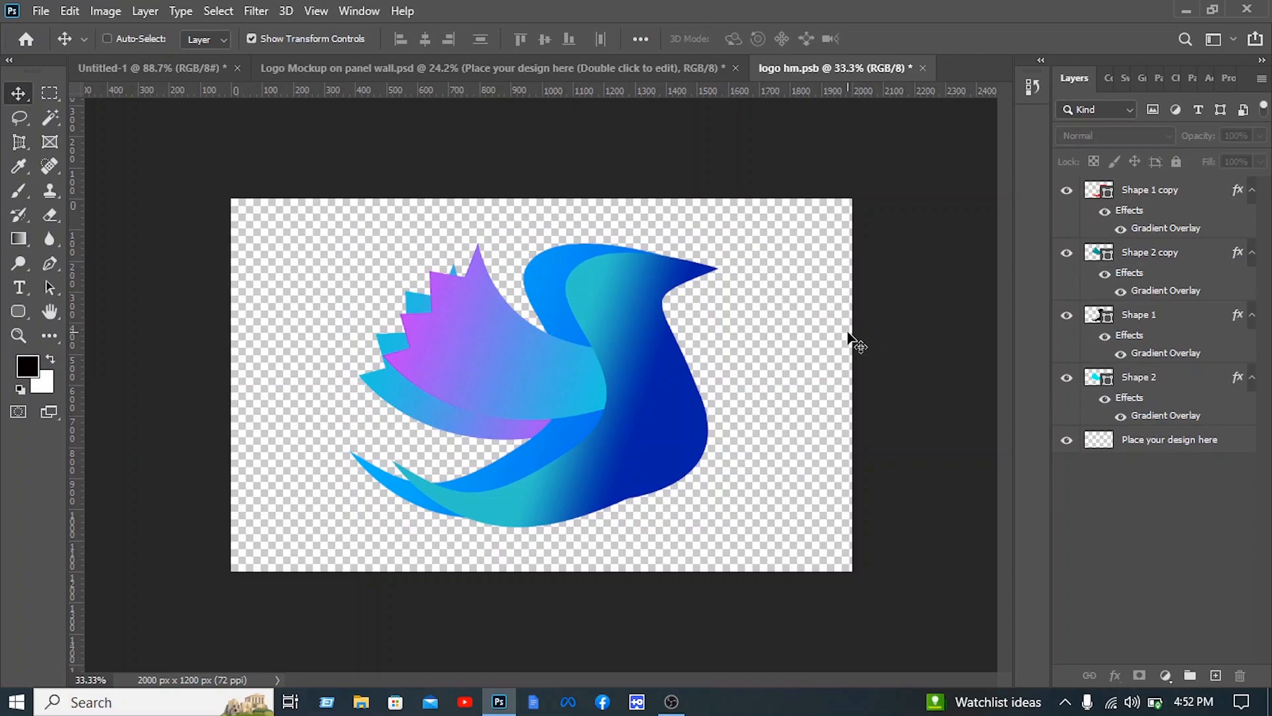
key(ctrl+s)
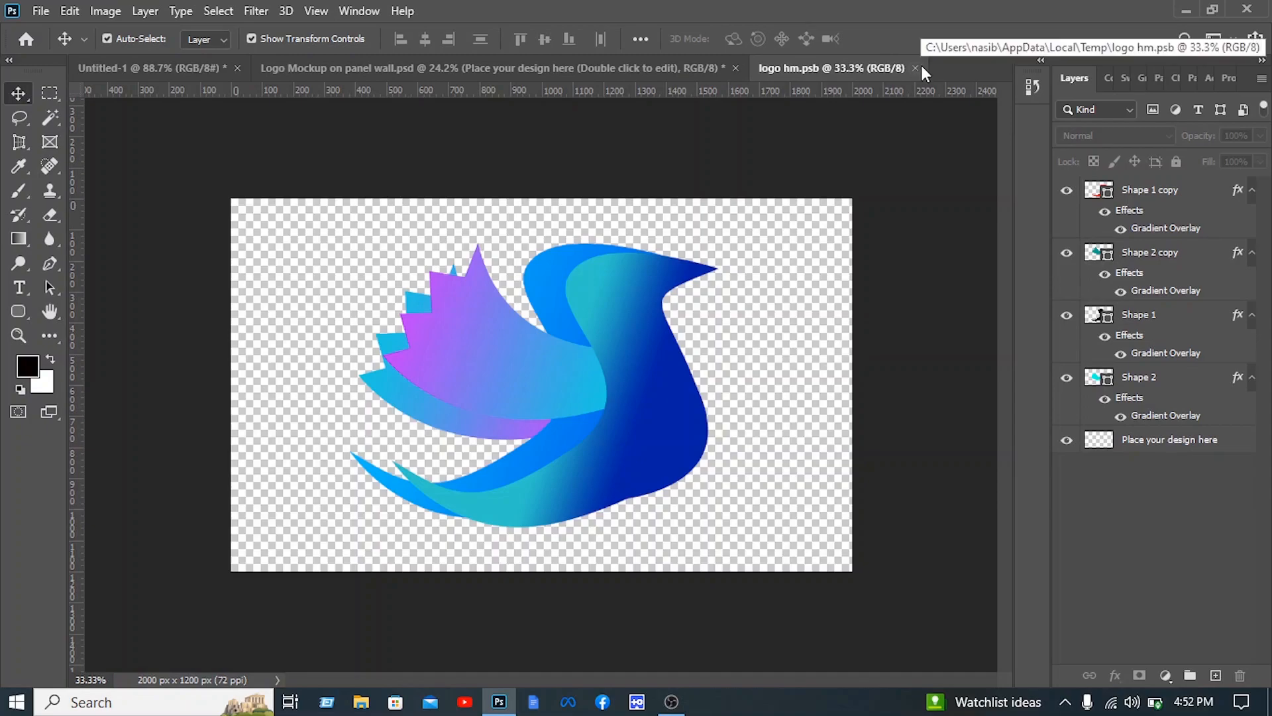
click(916, 68)
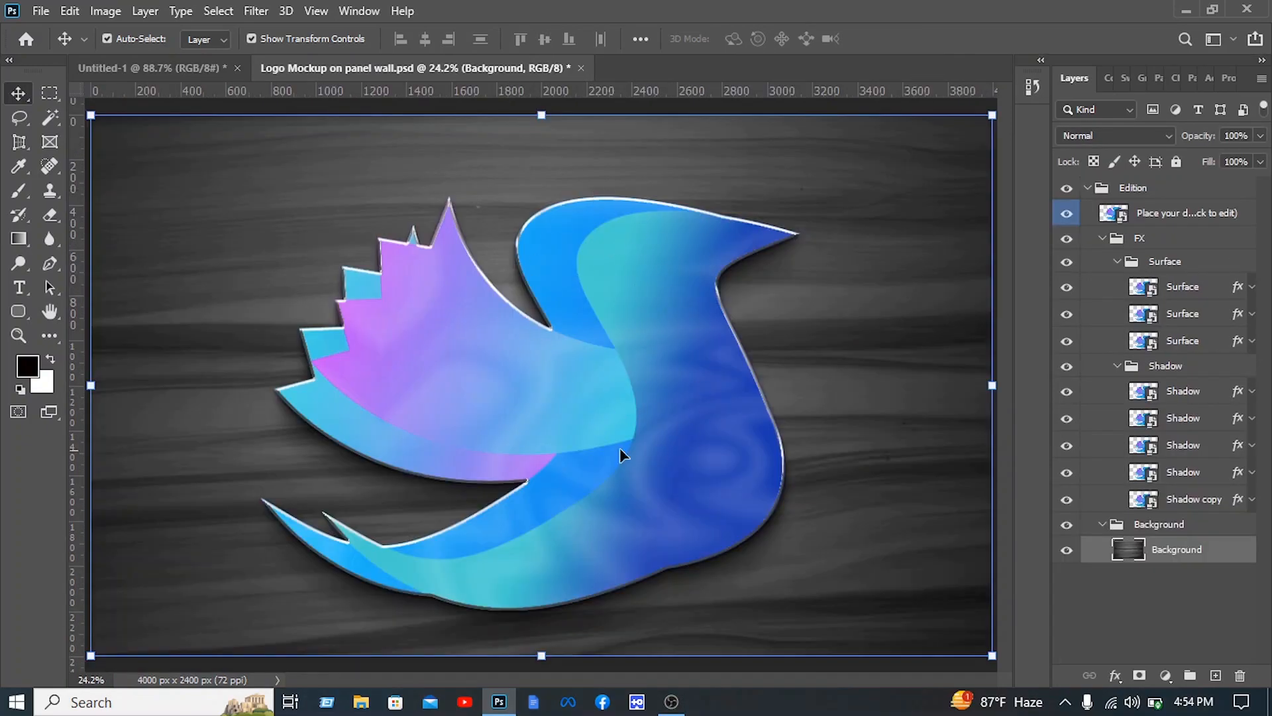